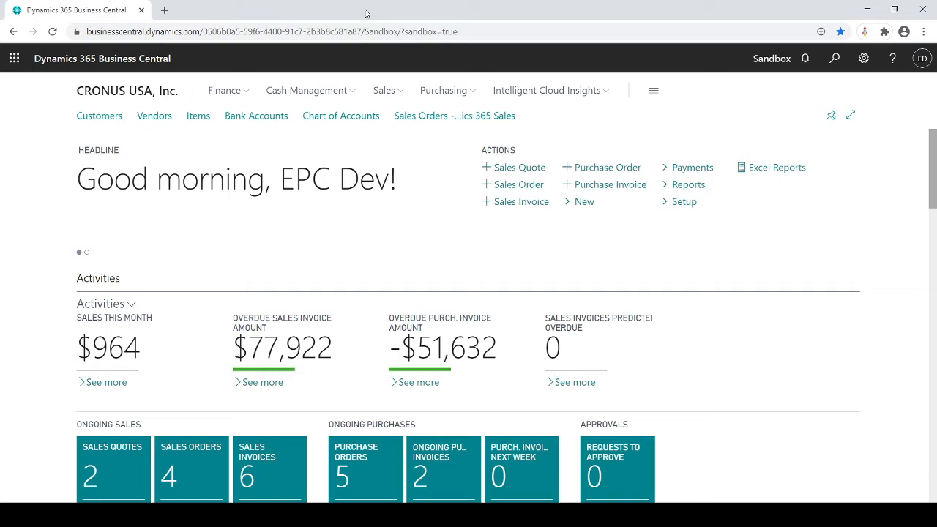
Step: Search for "recurring gen" and open the Recurring General Journals page
{"action": "left_click", "coordinate": [838, 61]}
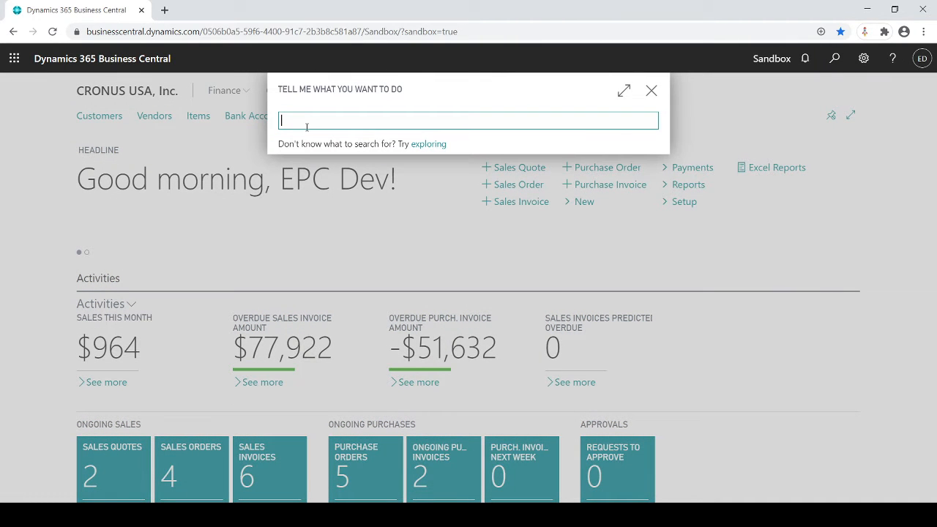
{"action": "type", "text": "recur"}
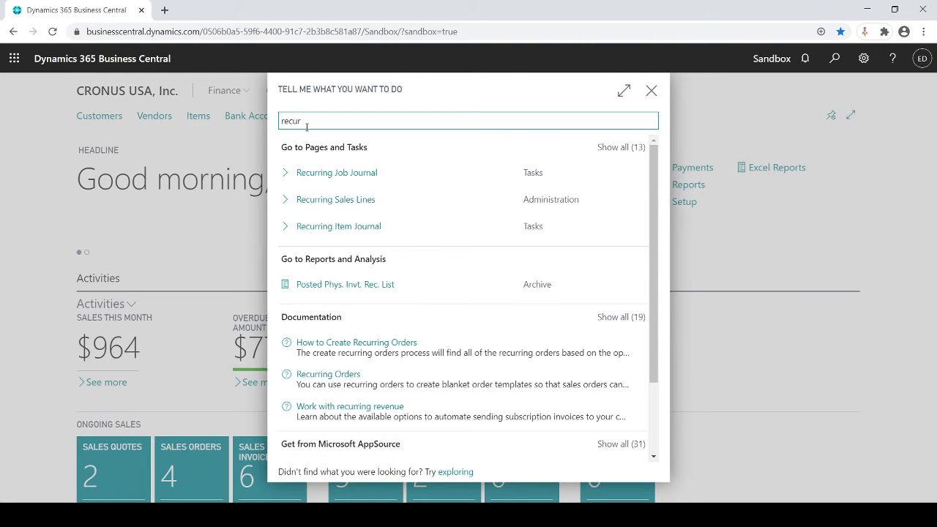
{"action": "type", "text": "ring gen"}
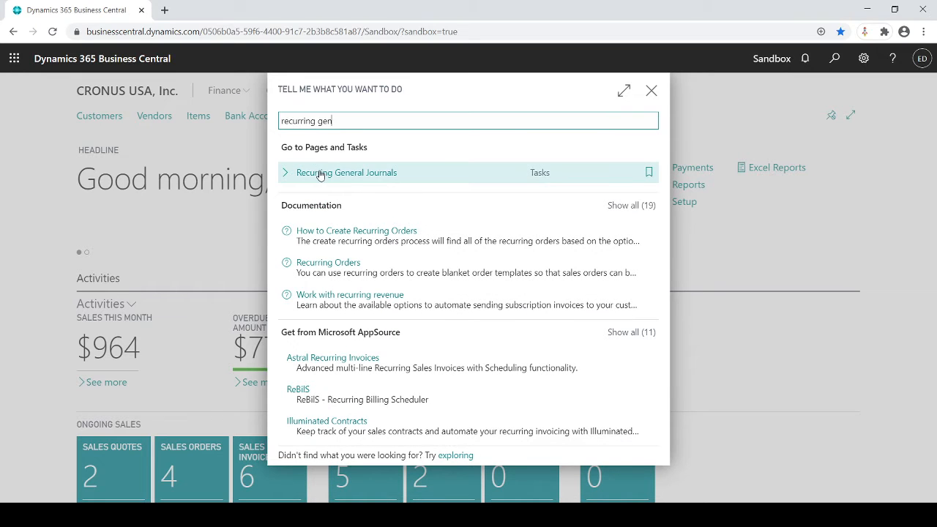
{"action": "left_click", "coordinate": [319, 173]}
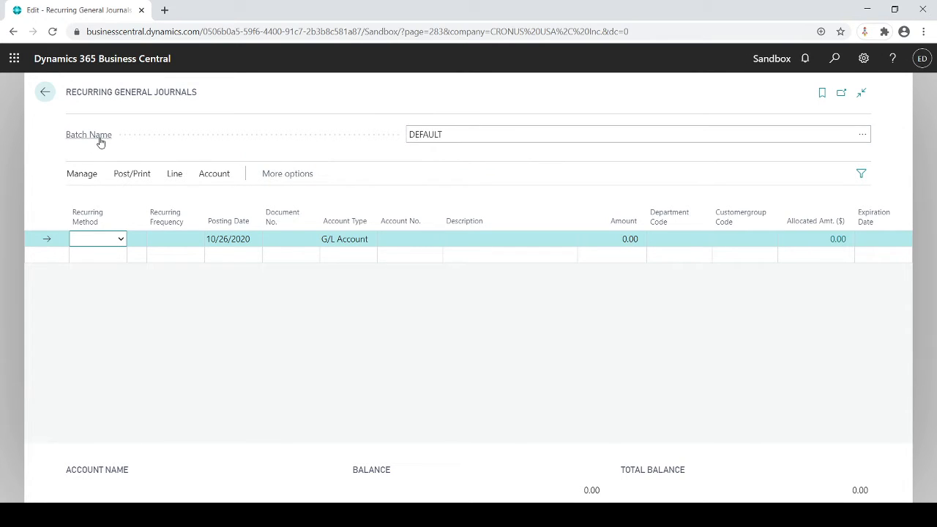
Step: Create a general journal batch named PAYROLL with the description "Payroll" and select it for the recurring journal
{"action": "mouse_move", "coordinate": [96, 141]}
{"action": "left_click", "coordinate": [543, 132]}
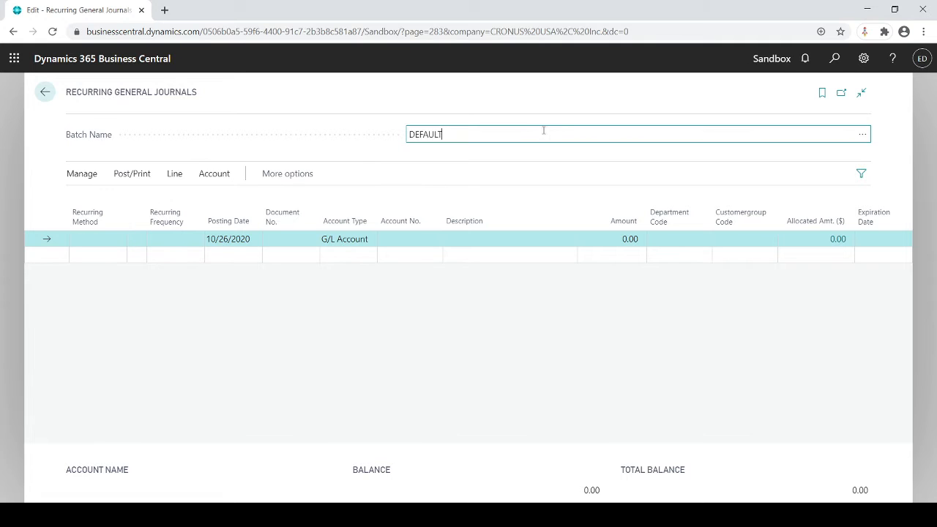
{"action": "left_click", "coordinate": [861, 134]}
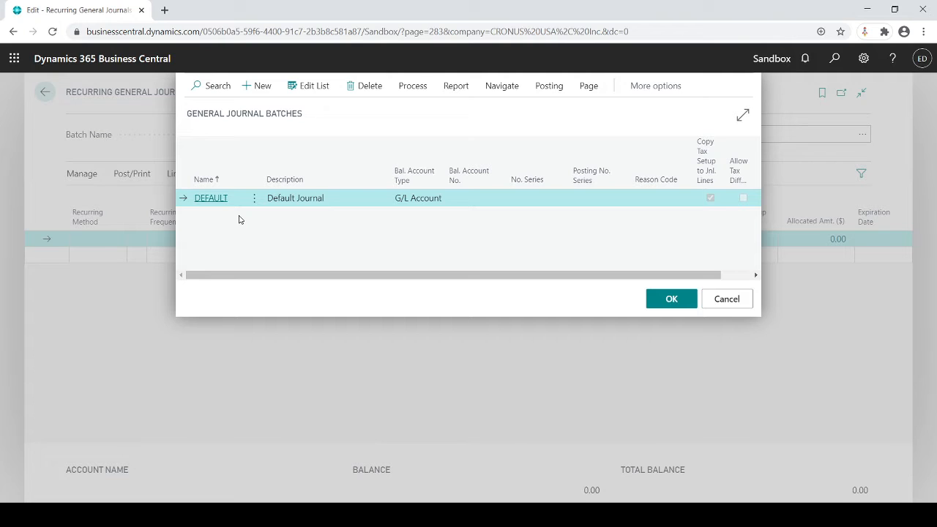
{"action": "left_click", "coordinate": [267, 97]}
{"action": "type", "text": "pa"}
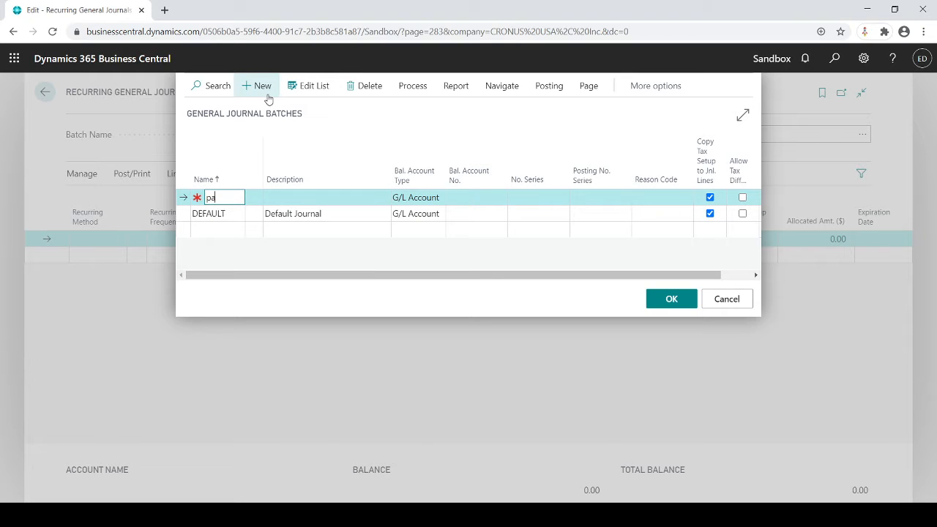
{"action": "type", "text": "yroll"}
{"action": "key", "text": "Tab"}
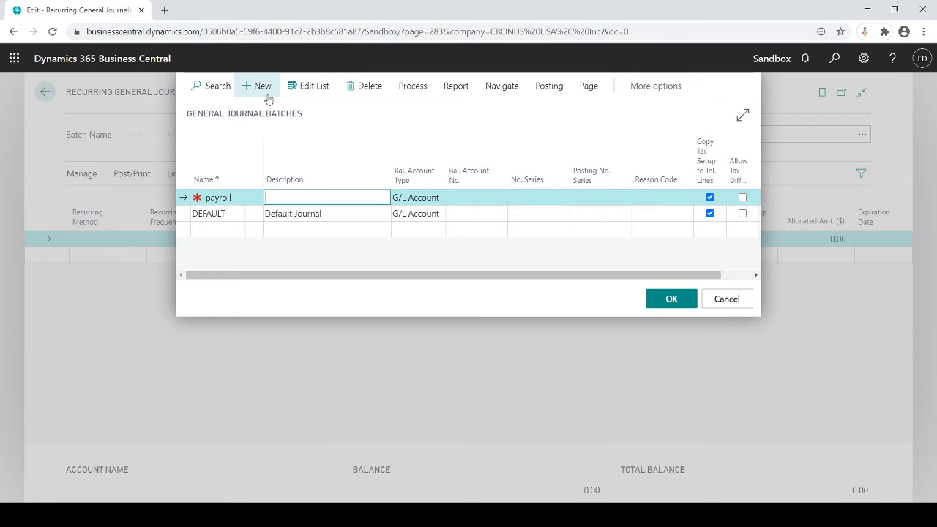
{"action": "type", "text": "Payroll"}
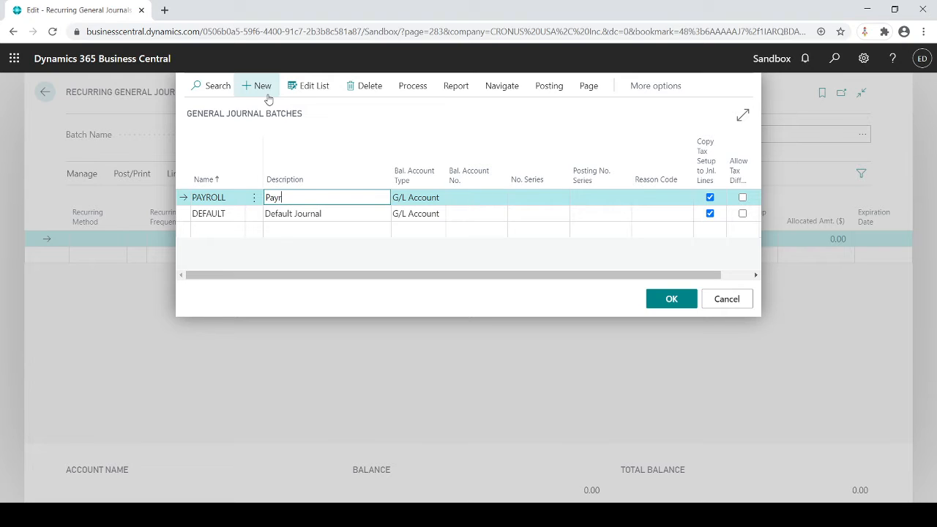
{"action": "key", "text": "Tab"}
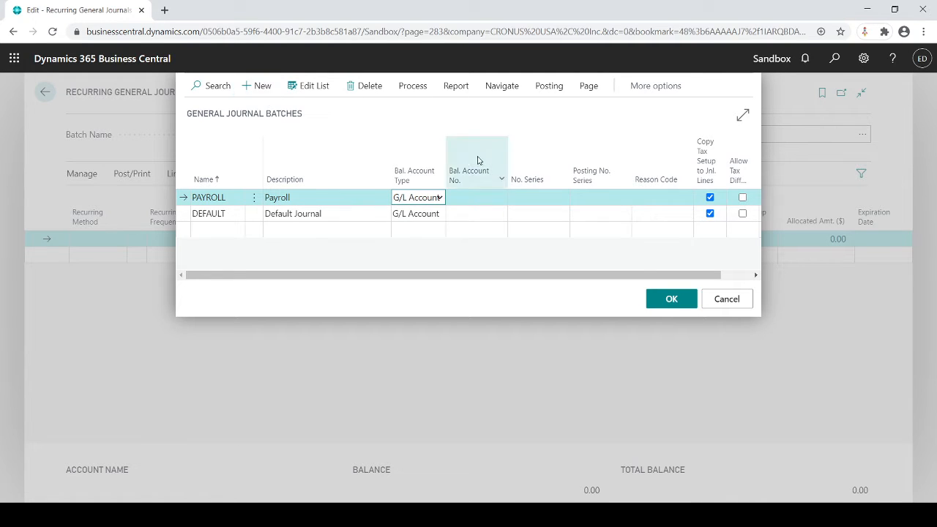
{"action": "left_click", "coordinate": [664, 299]}
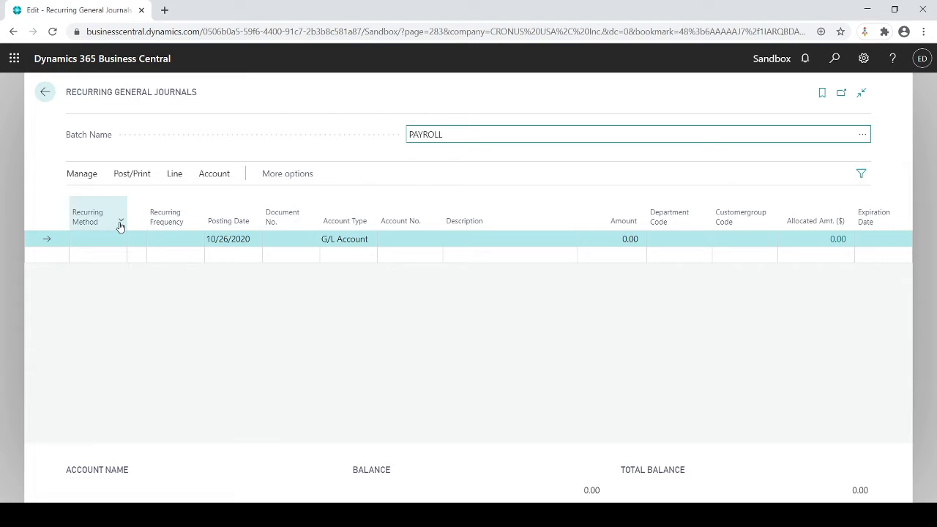
Step: Set the first journal line's recurring method to F Fixed, recurring frequency to 1M and posting date to 10/1/2020
{"action": "left_click", "coordinate": [108, 242]}
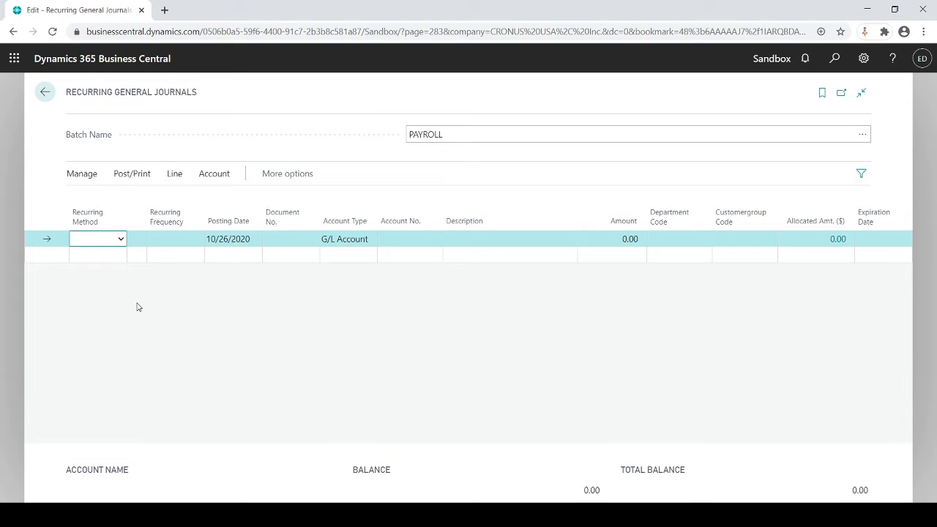
{"action": "key", "text": "f"}
{"action": "left_click", "coordinate": [181, 238]}
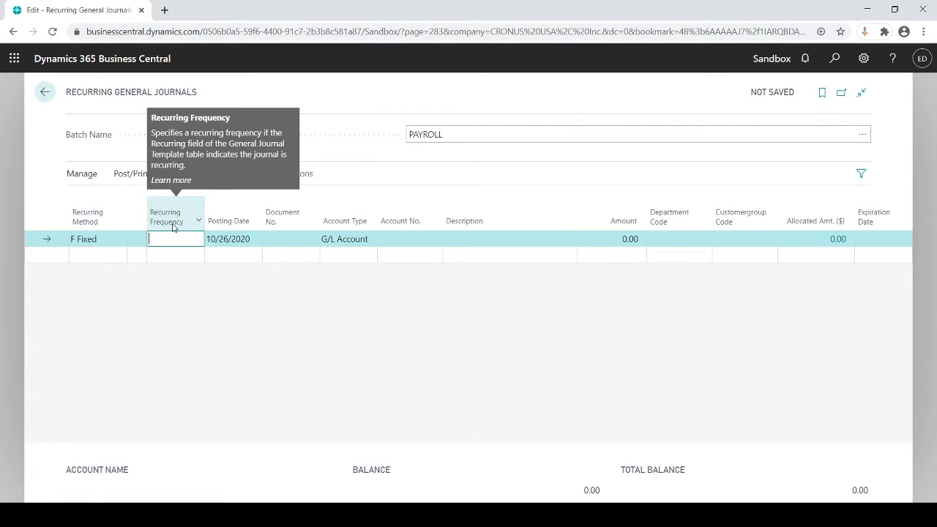
{"action": "left_click", "coordinate": [175, 240]}
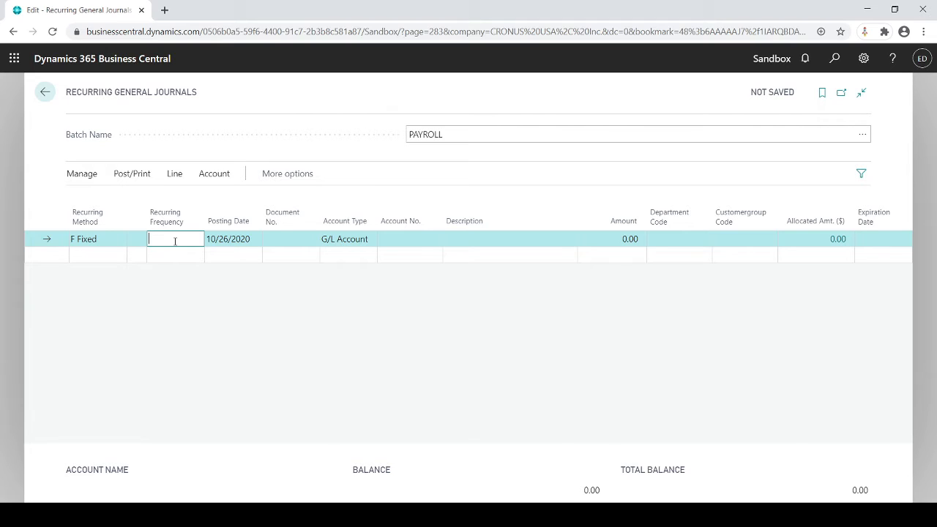
{"action": "type", "text": "1M"}
{"action": "key", "text": "Tab"}
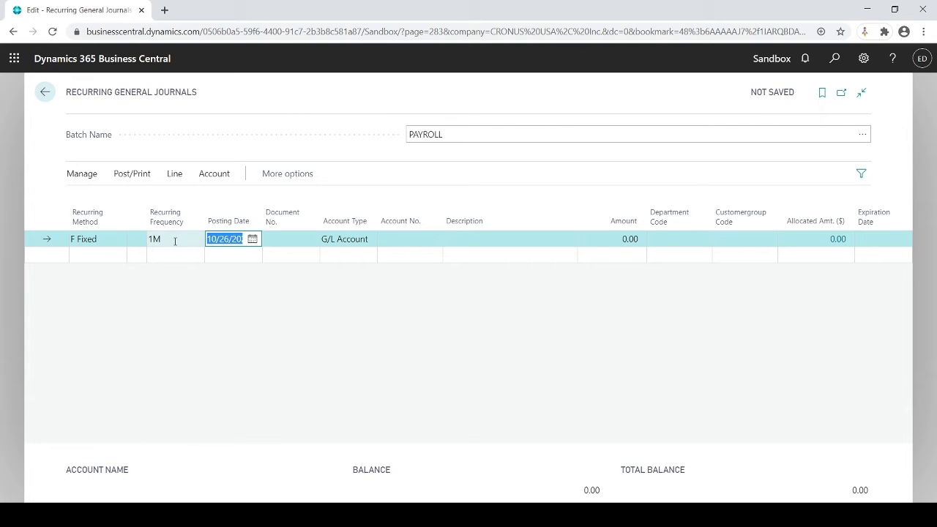
{"action": "type", "text": "10/1"}
{"action": "key", "text": "Tab"}
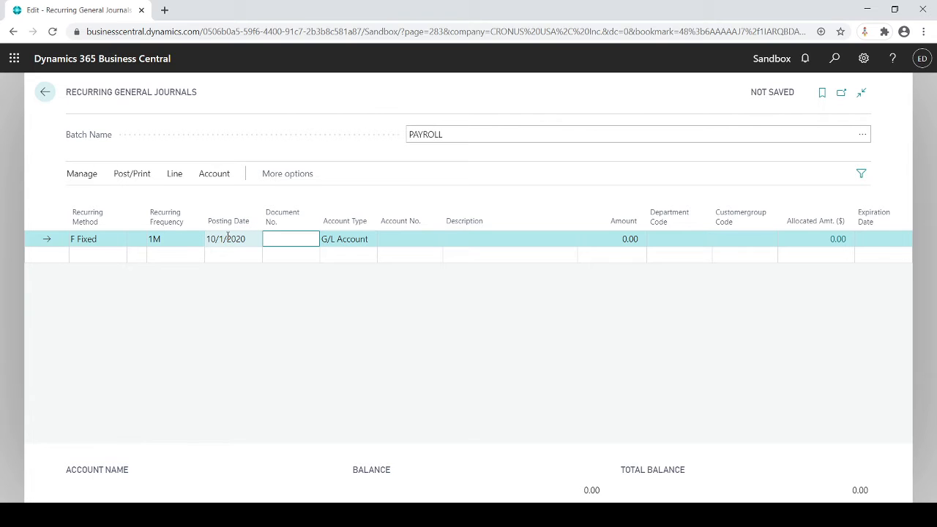
Step: Try recurring frequencies of 2W and 15D on the journal line
{"action": "left_click", "coordinate": [184, 237]}
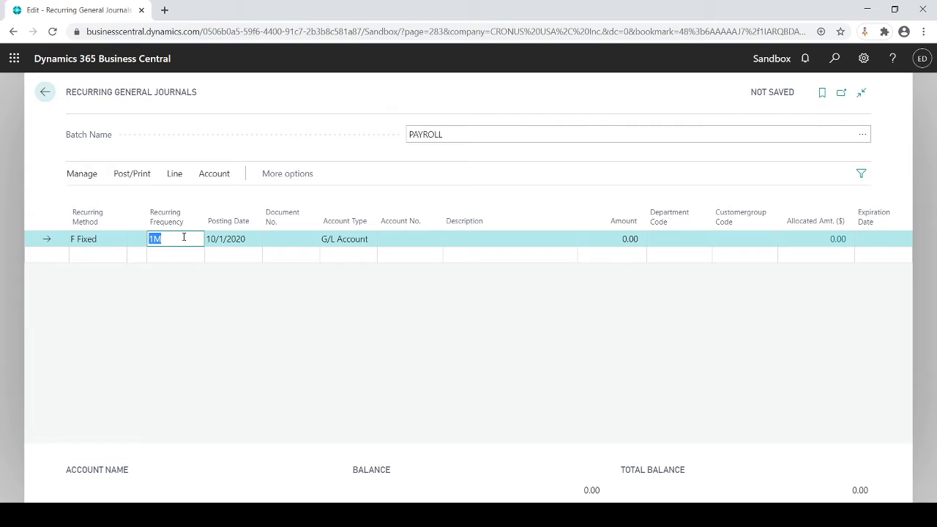
{"action": "type", "text": "2W"}
{"action": "key", "text": "Tab"}
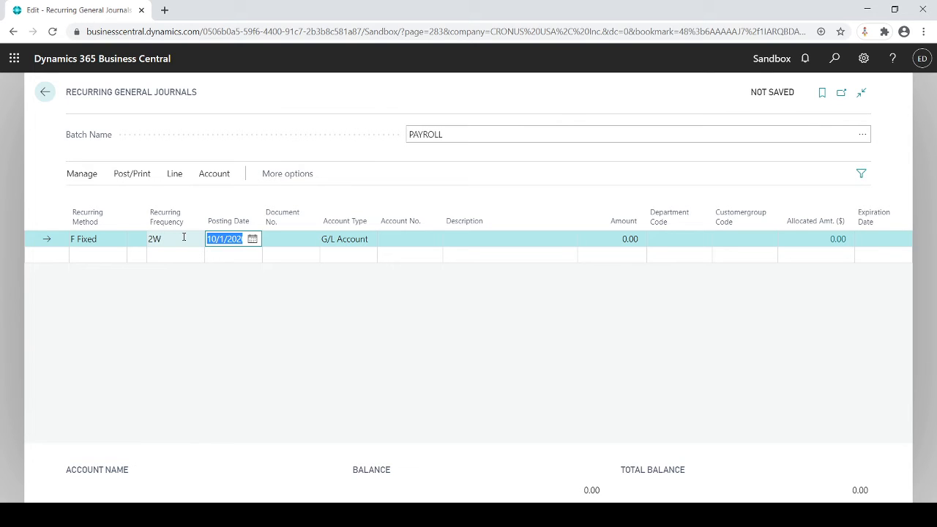
{"action": "left_click", "coordinate": [183, 238]}
{"action": "type", "text": "15D"}
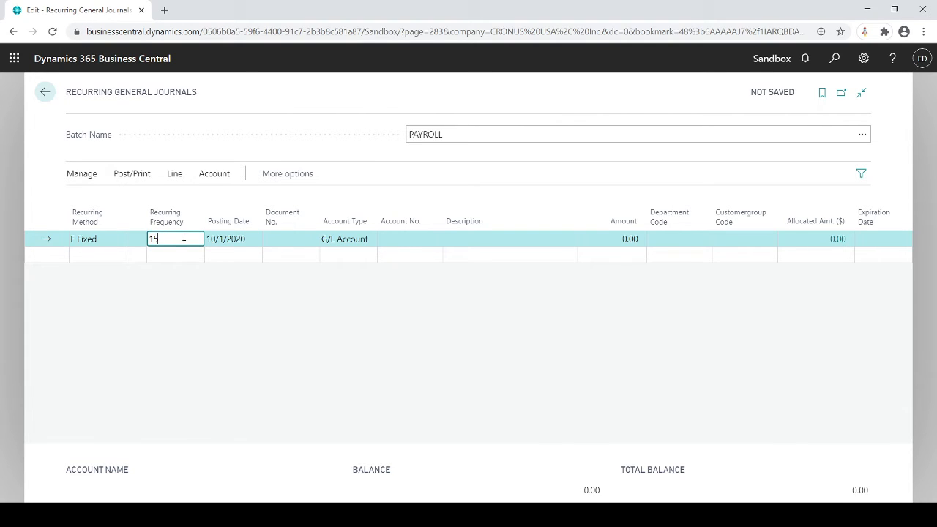
{"action": "key", "text": "Tab"}
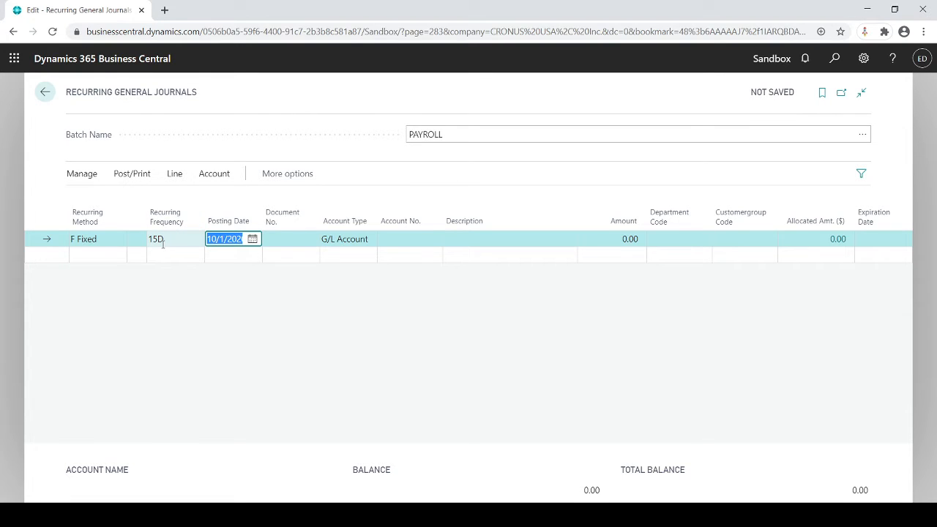
{"action": "left_click_drag", "start_coordinate": [158, 238], "coordinate": [153, 238]}
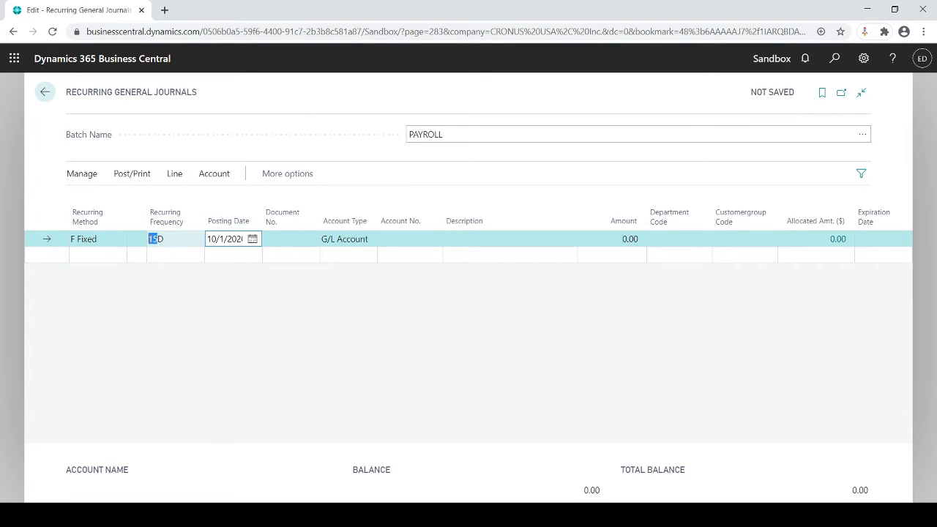
{"action": "left_click", "coordinate": [153, 239]}
{"action": "left_click", "coordinate": [168, 237]}
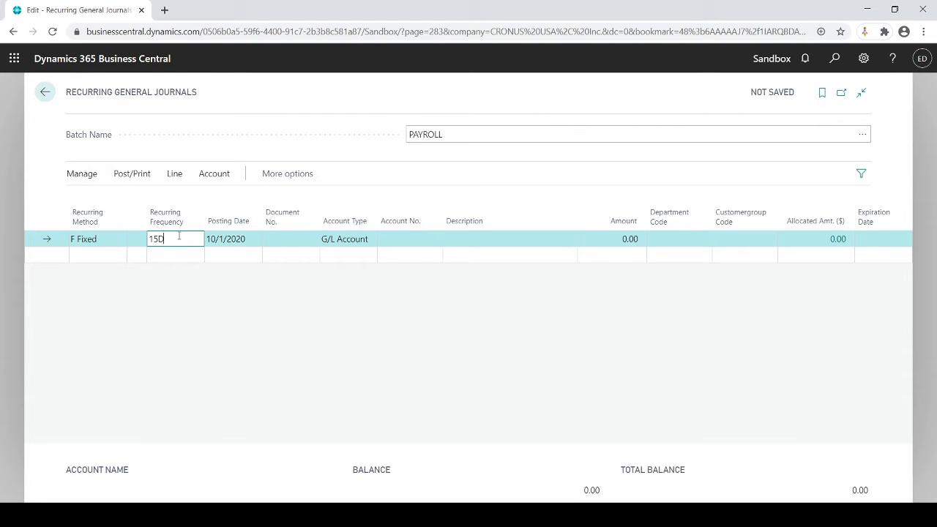
Step: Set the journal line's recurring frequency to 2W and its document number to PR0001
{"action": "left_click_drag", "start_coordinate": [180, 237], "coordinate": [148, 239]}
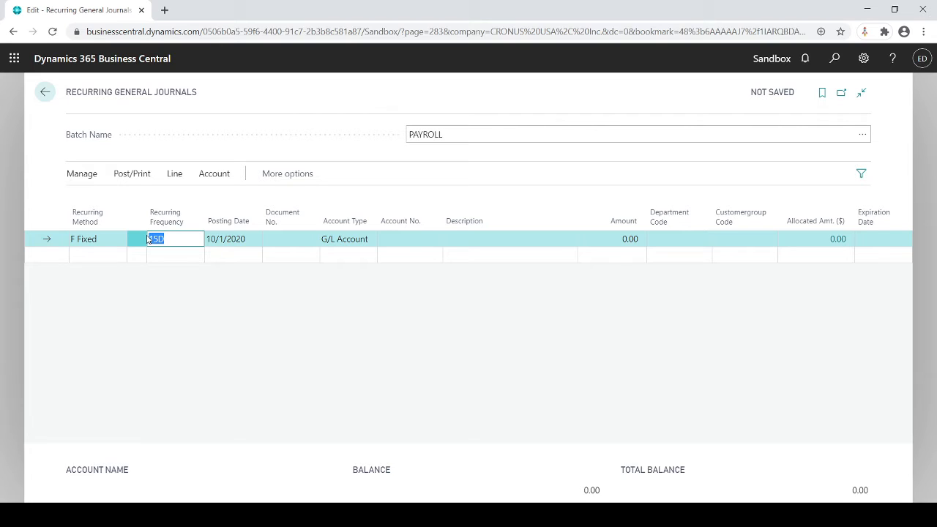
{"action": "type", "text": "2w"}
{"action": "key", "text": "Tab"}
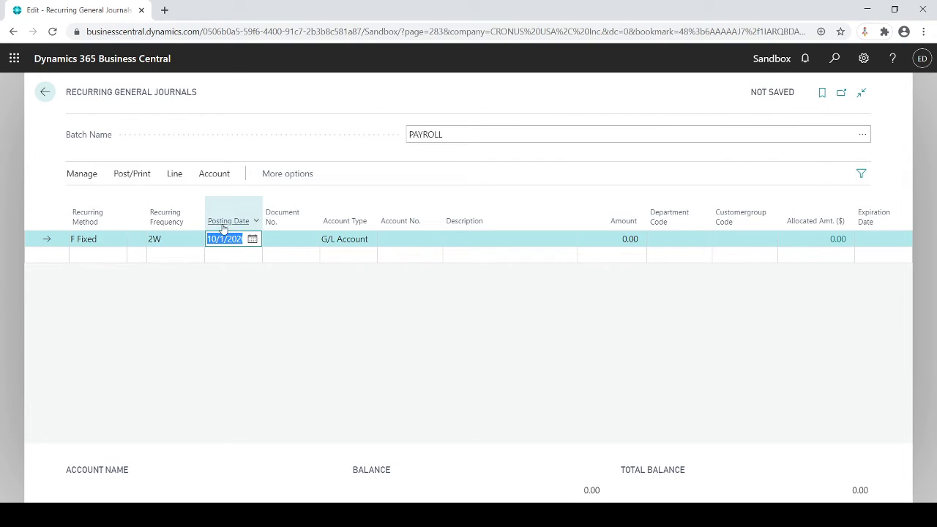
{"action": "left_click", "coordinate": [273, 237]}
{"action": "type", "text": "PR0001"}
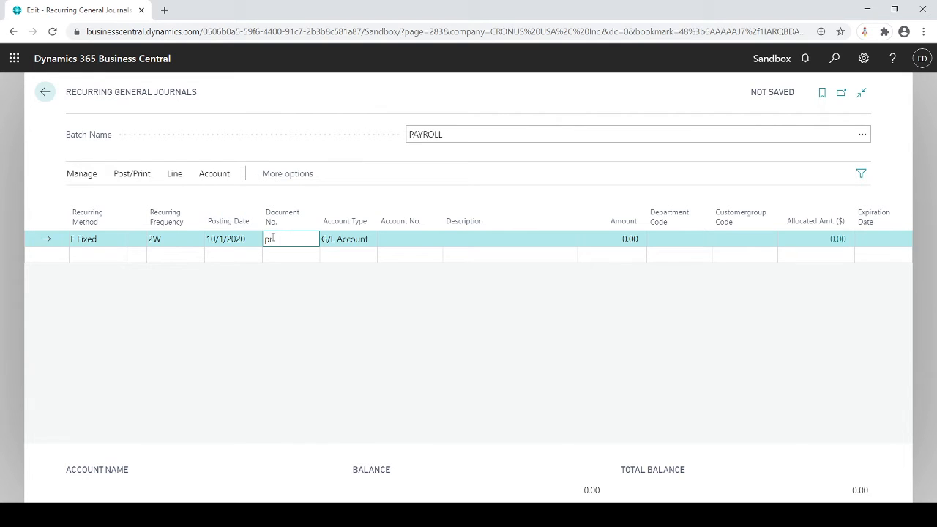
{"action": "key", "text": "Tab"}
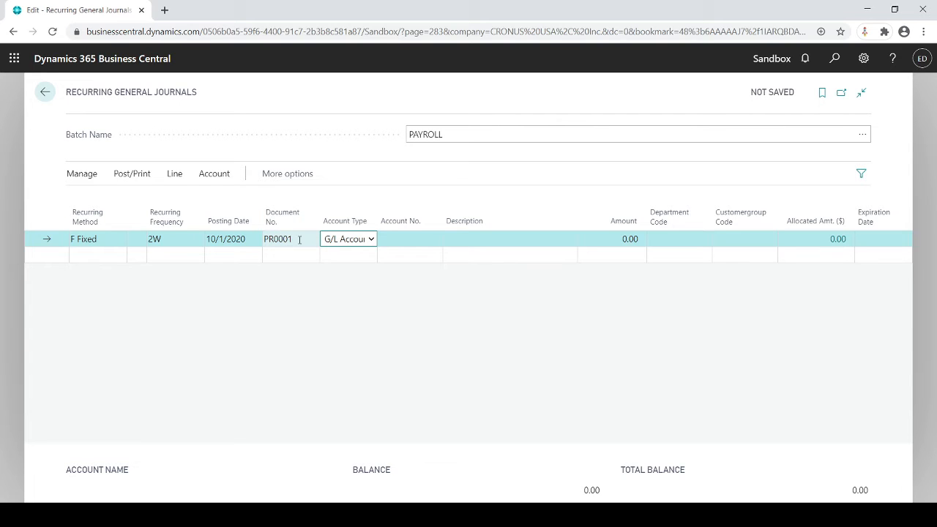
{"action": "left_click_drag", "start_coordinate": [299, 240], "coordinate": [263, 240]}
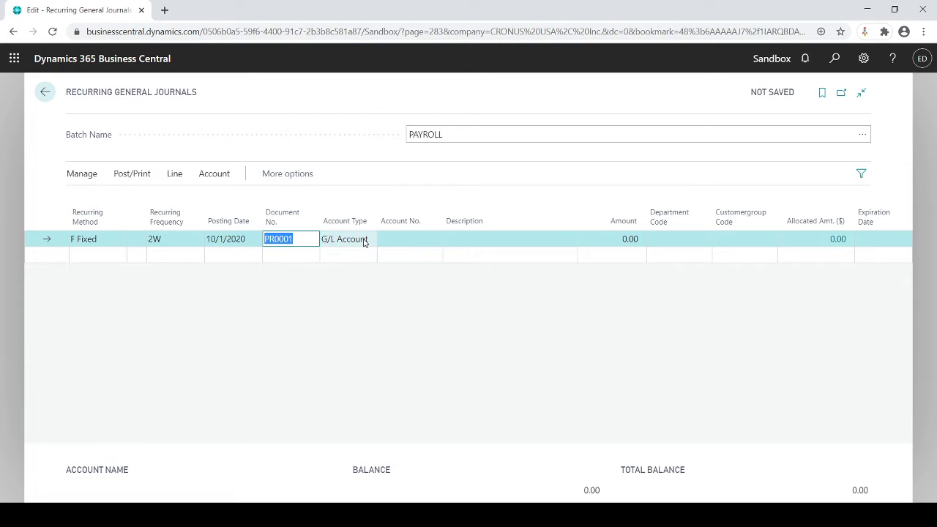
Step: Assign G/L account 10100, Checking account, to the payroll line with an amount of -16,000
{"action": "left_click", "coordinate": [363, 240]}
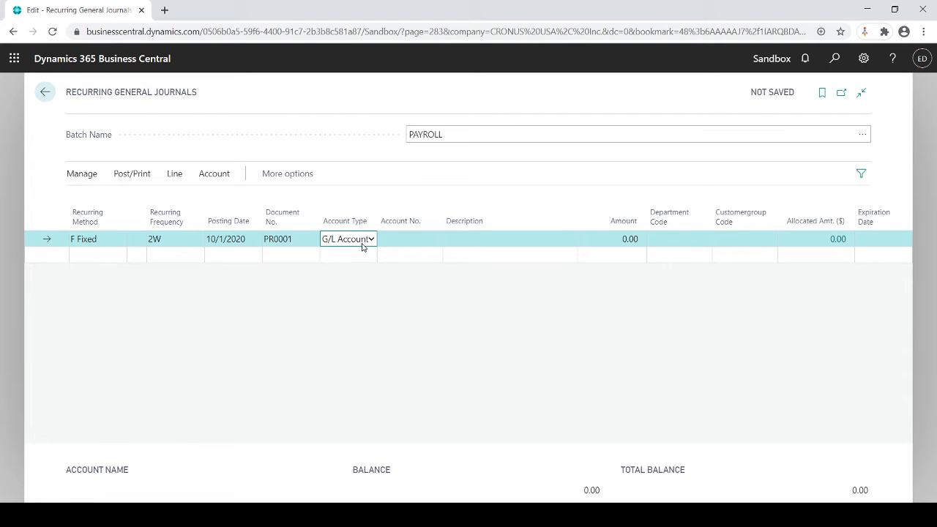
{"action": "left_click", "coordinate": [389, 241]}
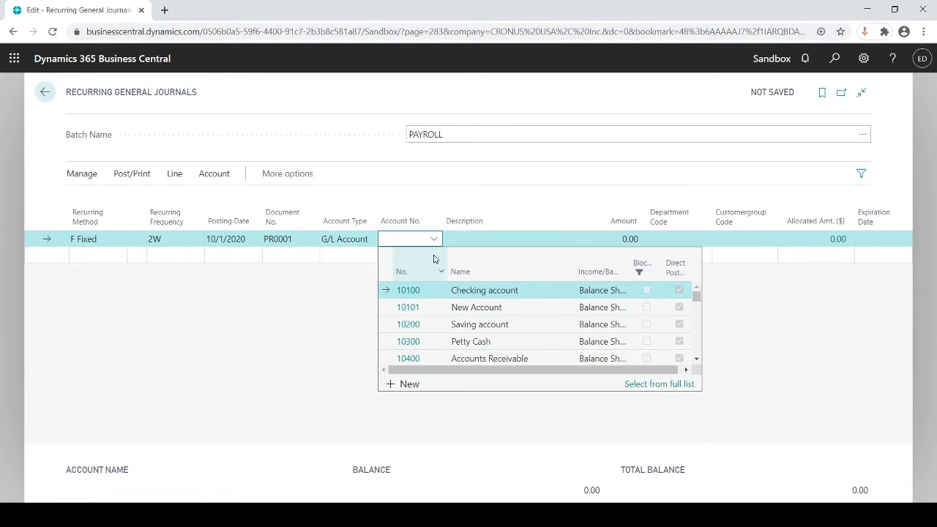
{"action": "left_click", "coordinate": [462, 292]}
{"action": "key", "text": "Tab"}
{"action": "key", "text": "Tab"}
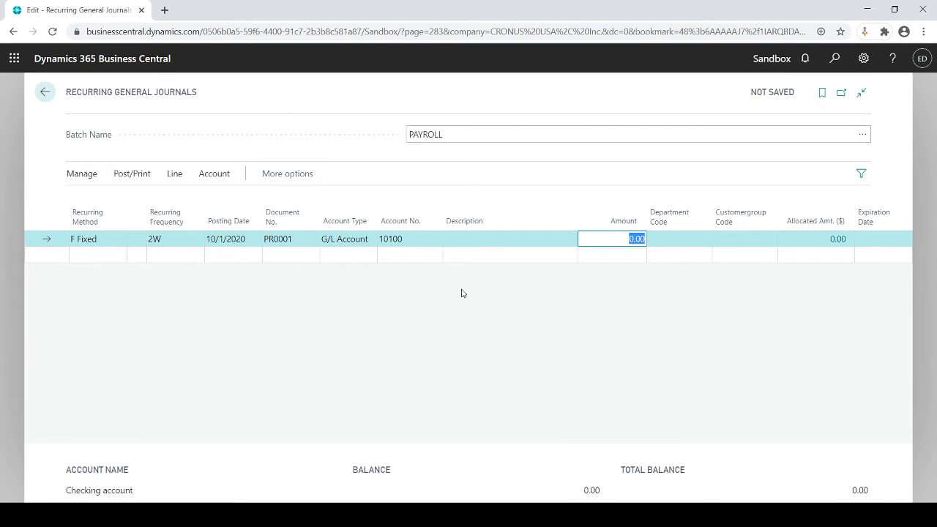
{"action": "type", "text": "16"}
{"action": "key", "text": "BackSpace"}
{"action": "key", "text": "BackSpace"}
{"action": "type", "text": "-16000"}
{"action": "key", "text": "Tab"}
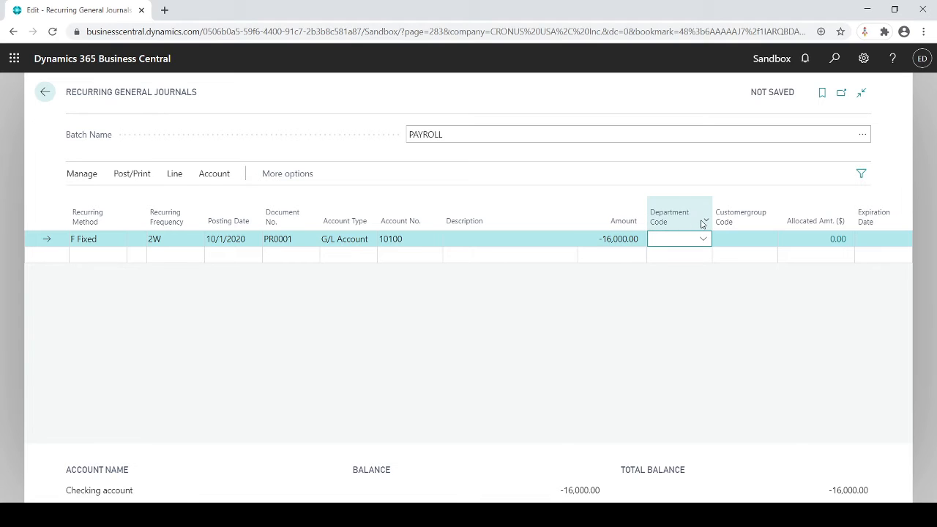
Step: Set the payroll line's expiration date to December 31, 2020
{"action": "mouse_move", "coordinate": [689, 221]}
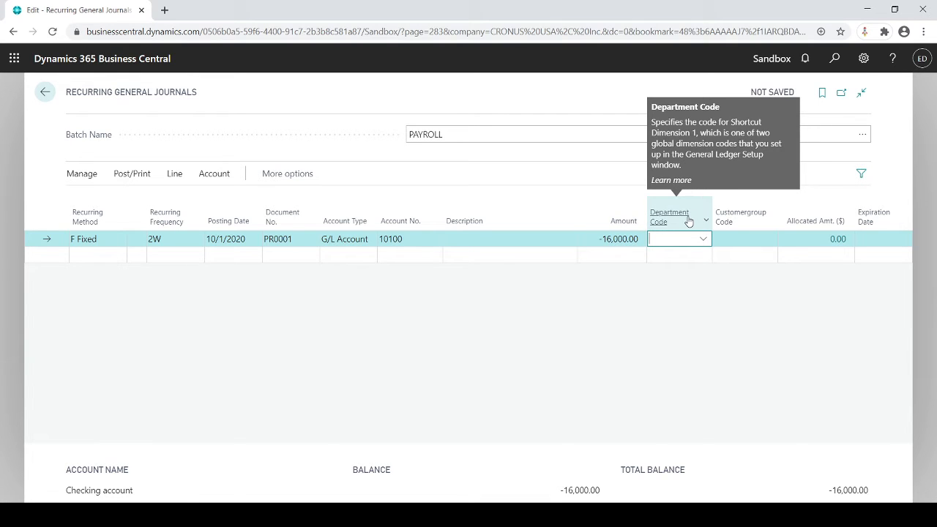
{"action": "left_click", "coordinate": [872, 237]}
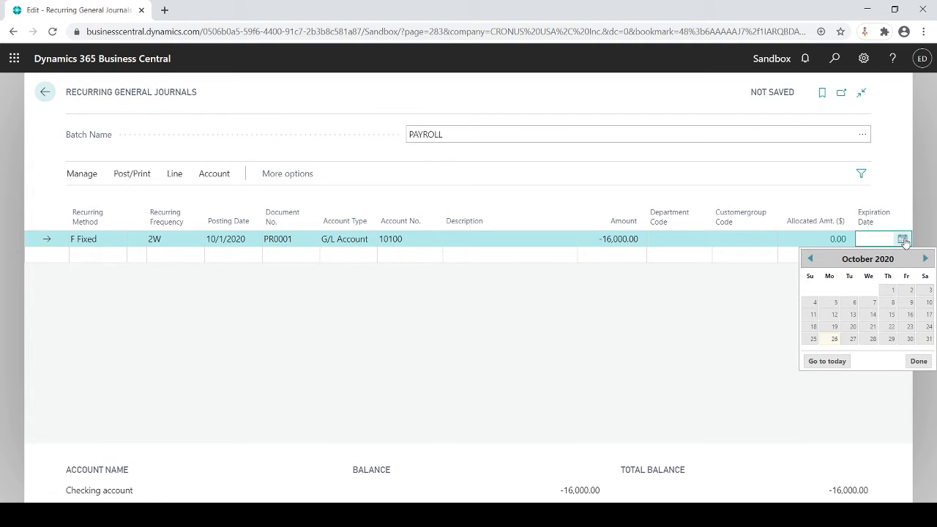
{"action": "left_click", "coordinate": [924, 259]}
{"action": "left_click", "coordinate": [925, 258]}
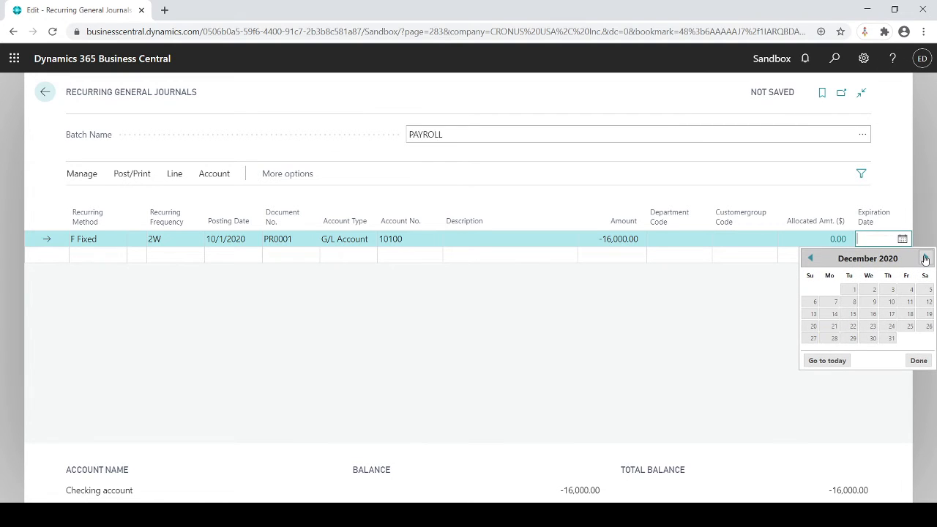
{"action": "left_click", "coordinate": [891, 339]}
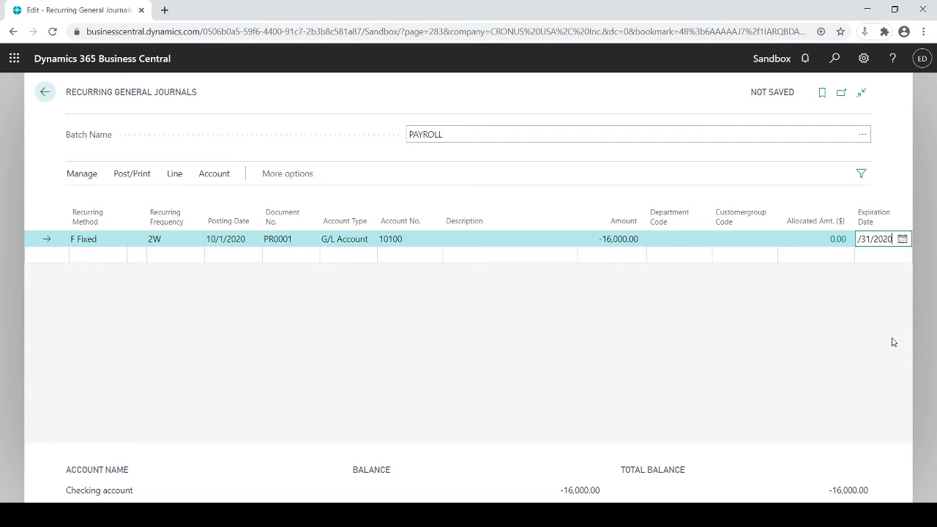
Step: Add a second journal line using the V Variable recurring method and a recurring frequency of 2W
{"action": "left_click", "coordinate": [876, 252]}
{"action": "left_click", "coordinate": [880, 240]}
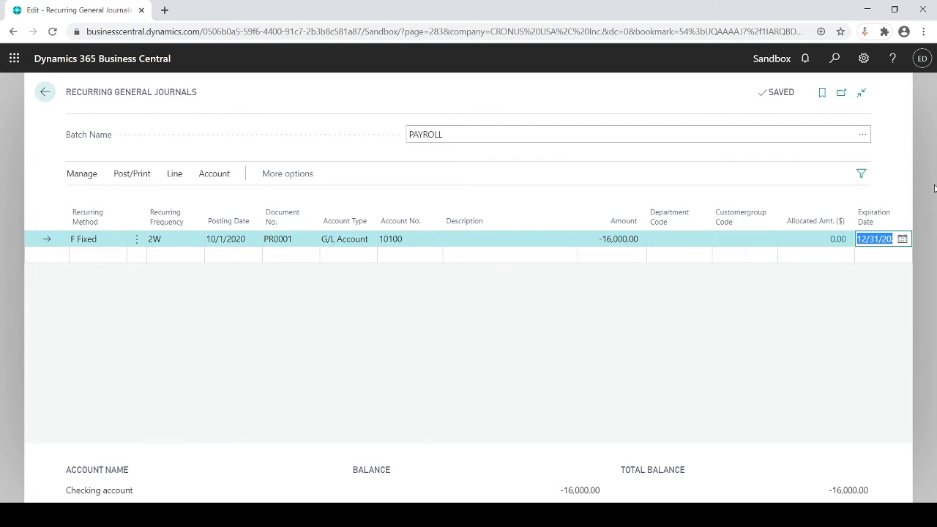
{"action": "mouse_move", "coordinate": [867, 224]}
{"action": "left_click", "coordinate": [106, 257]}
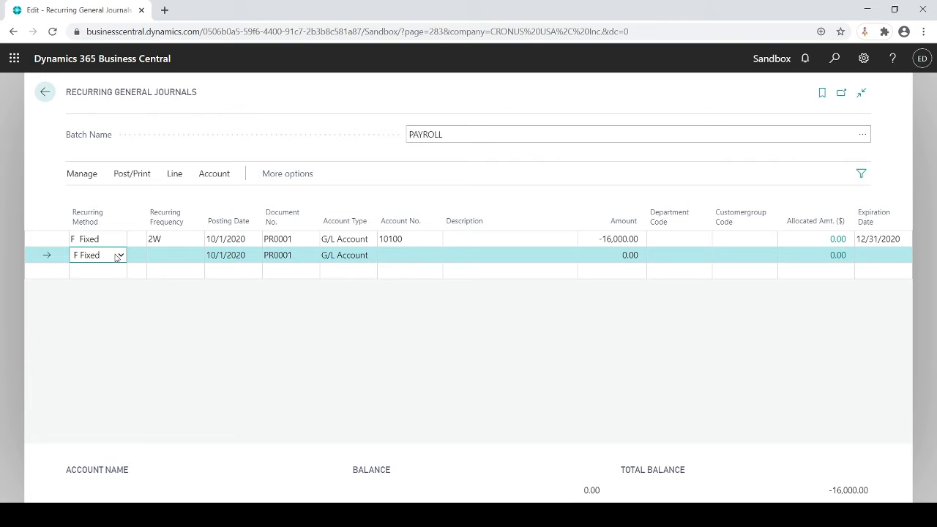
{"action": "left_click", "coordinate": [120, 256]}
{"action": "left_click", "coordinate": [102, 297]}
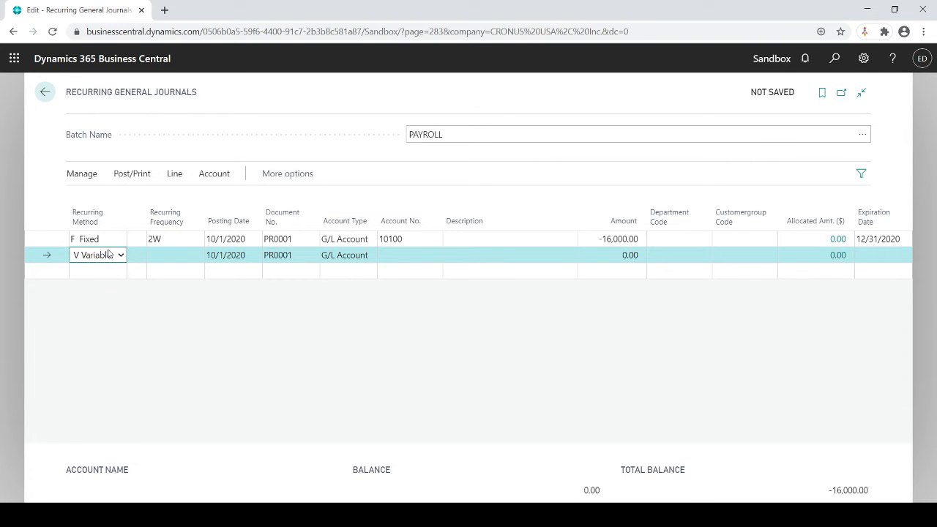
{"action": "left_click", "coordinate": [166, 256]}
{"action": "type", "text": "2W"}
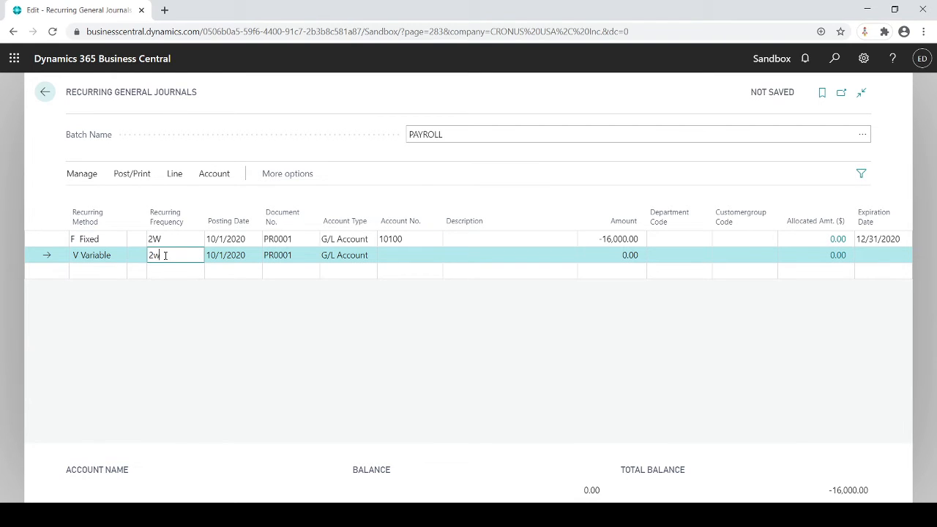
{"action": "key", "text": "Tab"}
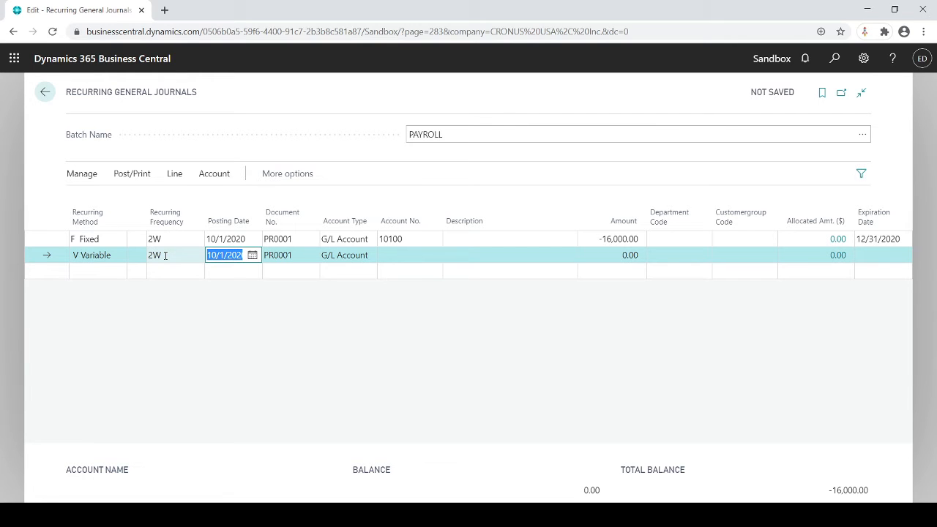
Step: Assign G/L account 60700, Salaries Expense, to the second line with an amount of 13,000 and department code ADM
{"action": "left_click", "coordinate": [396, 256]}
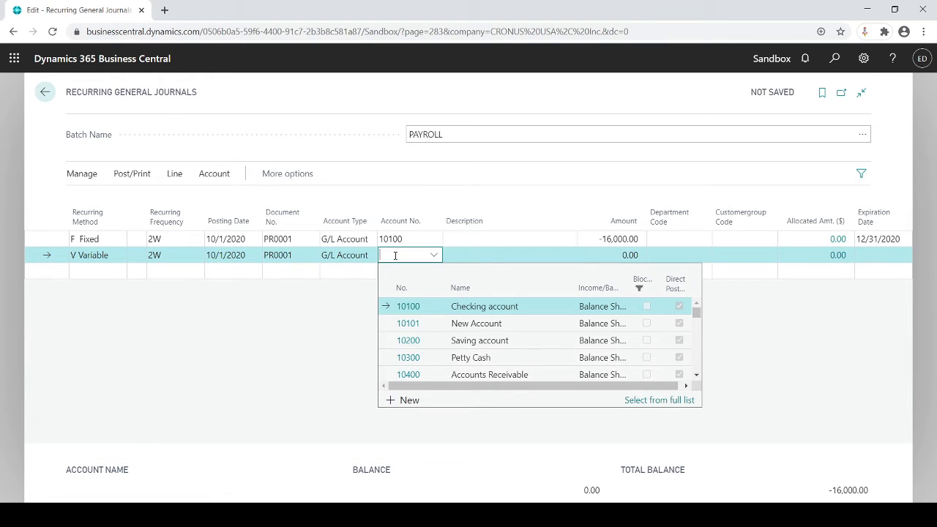
{"action": "type", "text": "60"}
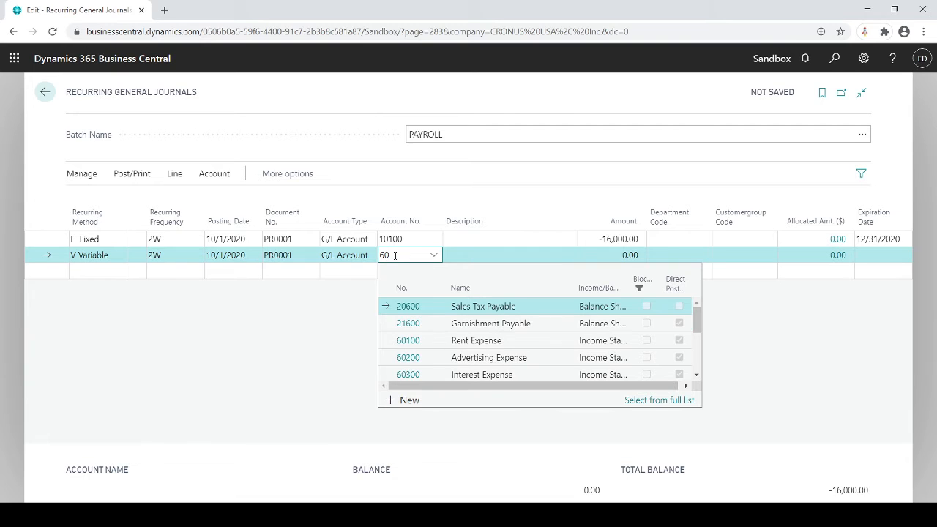
{"action": "type", "text": "700"}
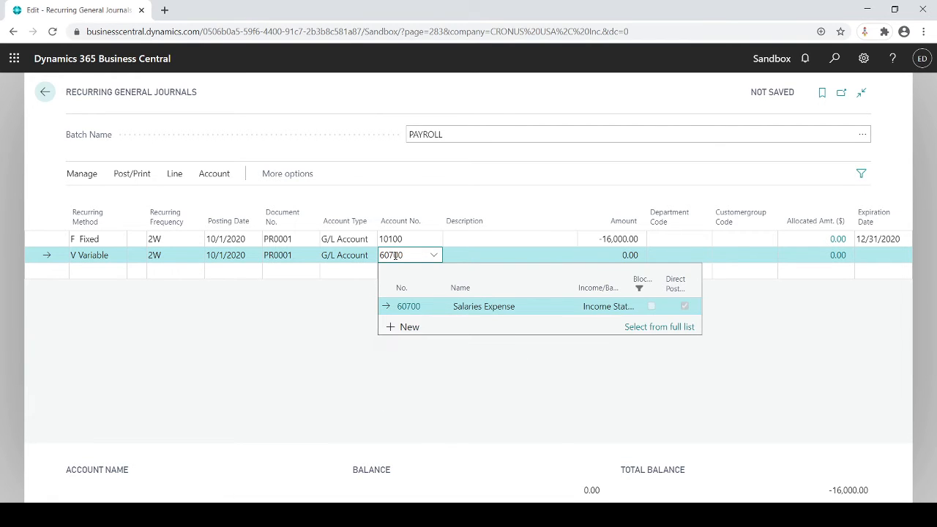
{"action": "key", "text": "Tab"}
{"action": "key", "text": "Tab"}
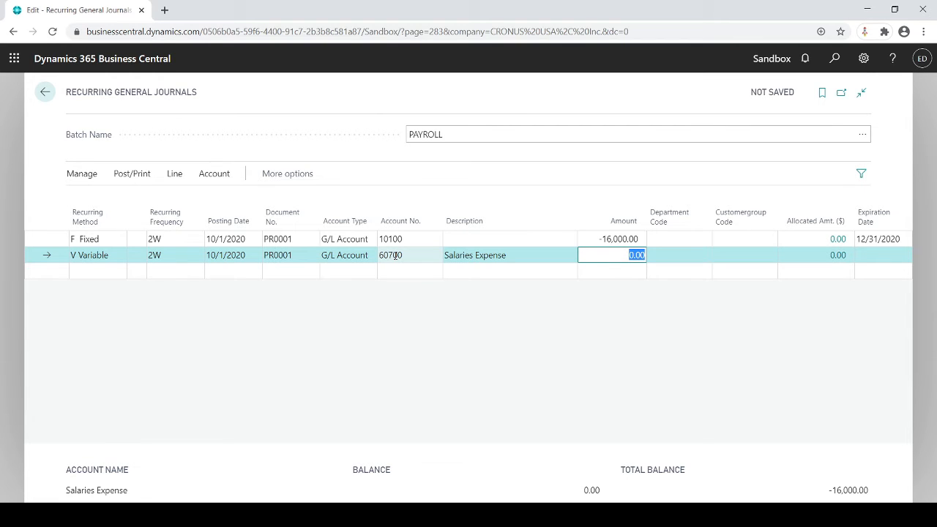
{"action": "type", "text": "13000"}
{"action": "key", "text": "Tab"}
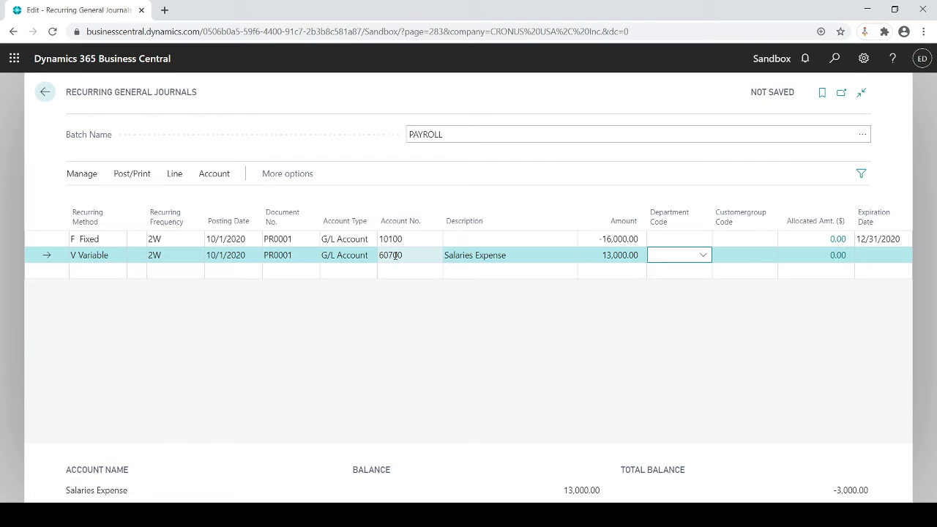
{"action": "type", "text": "ADM"}
{"action": "key", "text": "Tab"}
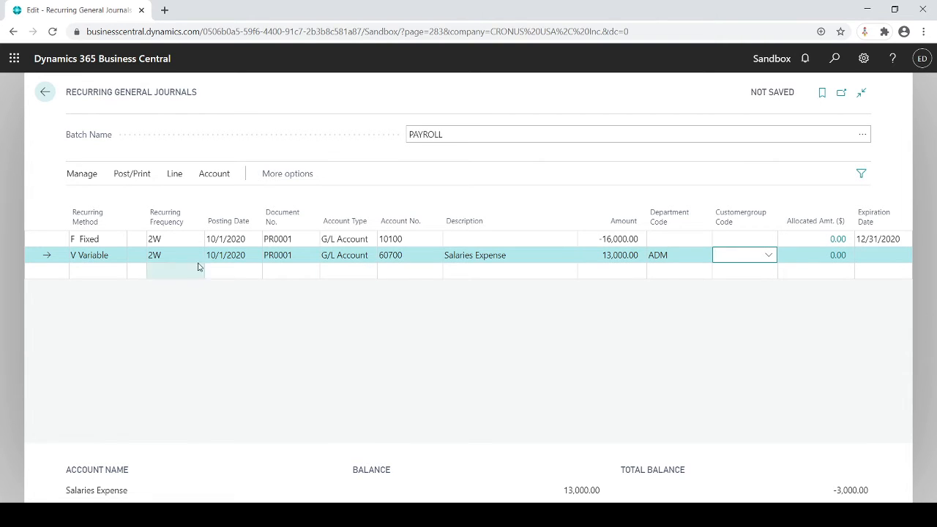
Step: Add a third journal line with a recurring frequency of 2W
{"action": "left_click", "coordinate": [177, 270]}
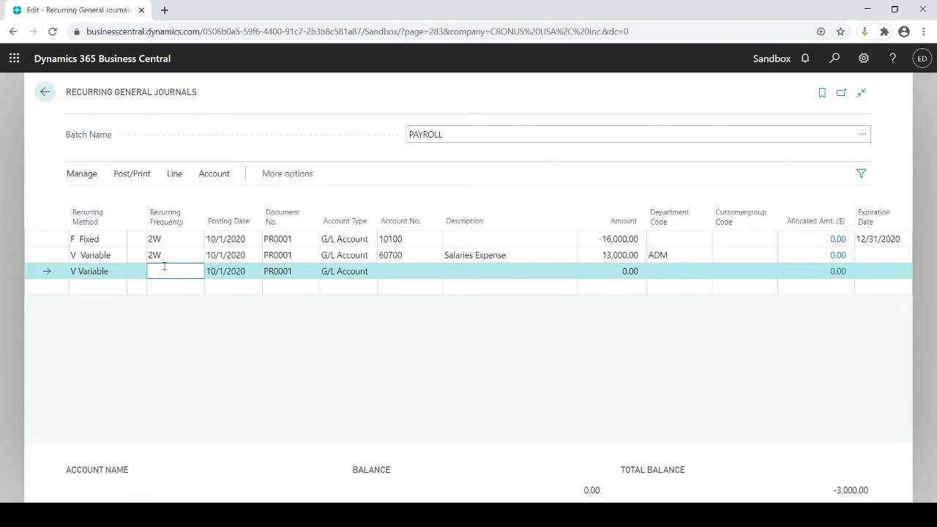
{"action": "type", "text": "2W"}
{"action": "key", "text": "Tab"}
{"action": "key", "text": "Tab"}
{"action": "key", "text": "Tab"}
{"action": "key", "text": "Tab"}
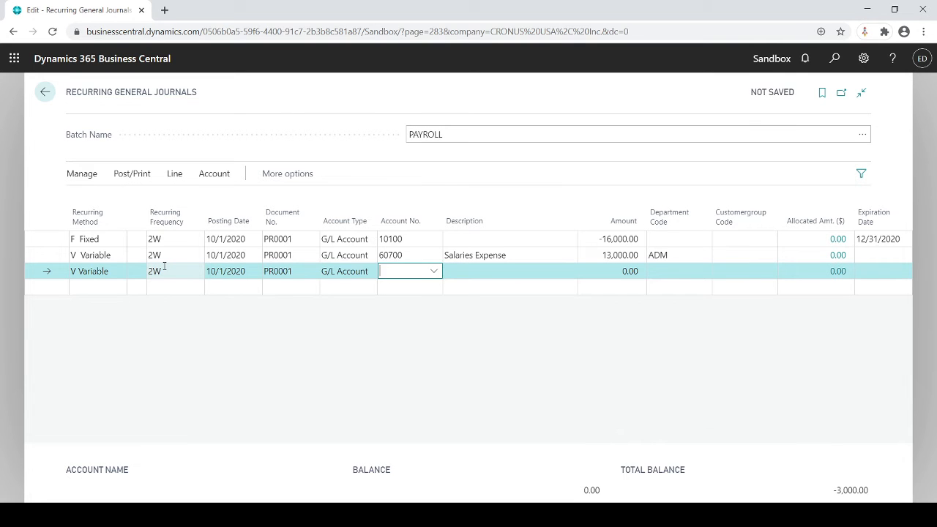
Step: Assign G/L account 60900, Workers Compensation, to the third line with an amount of 500 and department code ADM
{"action": "type", "text": "60900"}
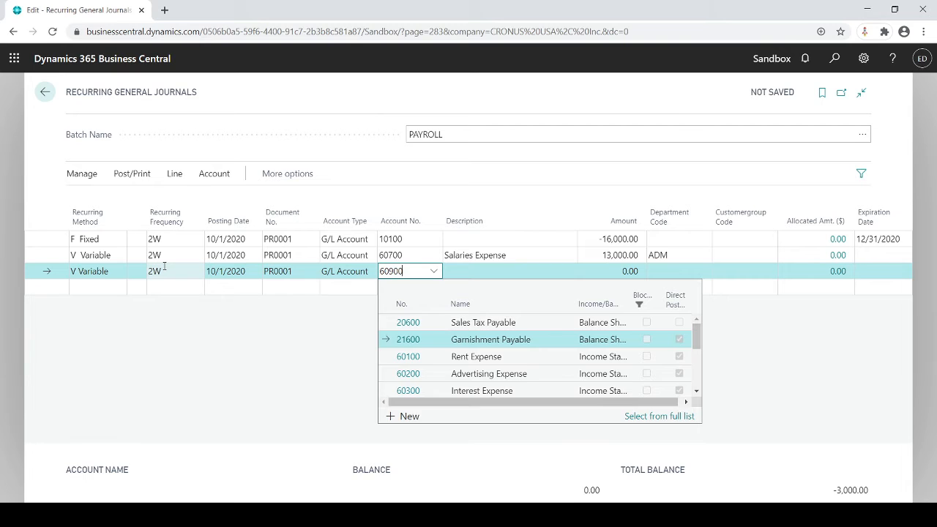
{"action": "key", "text": "Tab"}
{"action": "key", "text": "Tab"}
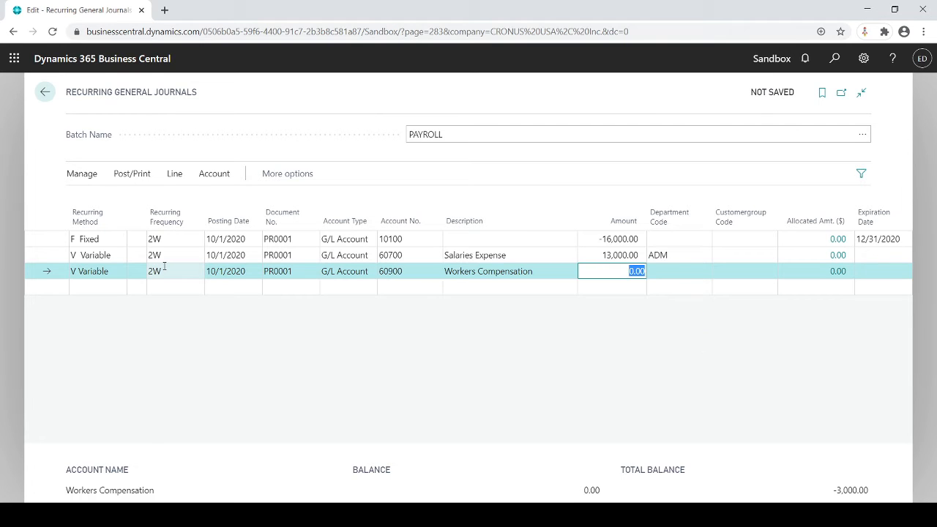
{"action": "type", "text": "500"}
{"action": "key", "text": "Tab"}
{"action": "key", "text": "Tab"}
Step: Add a fourth journal line below Workers Compensation with a recurring frequency of 2W
{"action": "key", "text": "Down"}
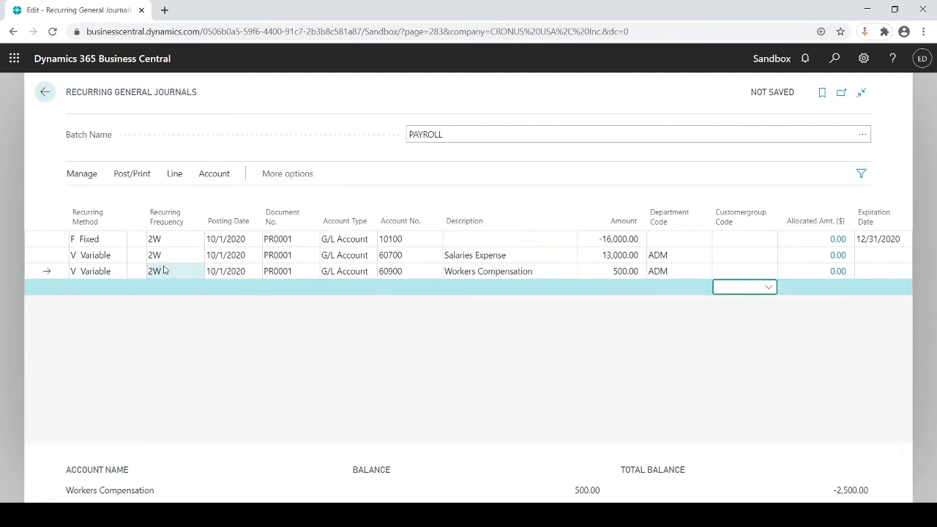
{"action": "key", "text": "shift+Tab"}
{"action": "key", "text": "shift+Tab"}
{"action": "key", "text": "shift+Tab"}
{"action": "key", "text": "shift+Tab"}
{"action": "key", "text": "shift+Tab"}
{"action": "key", "text": "shift+Tab"}
{"action": "key", "text": "shift+Tab"}
{"action": "key", "text": "shift+Tab"}
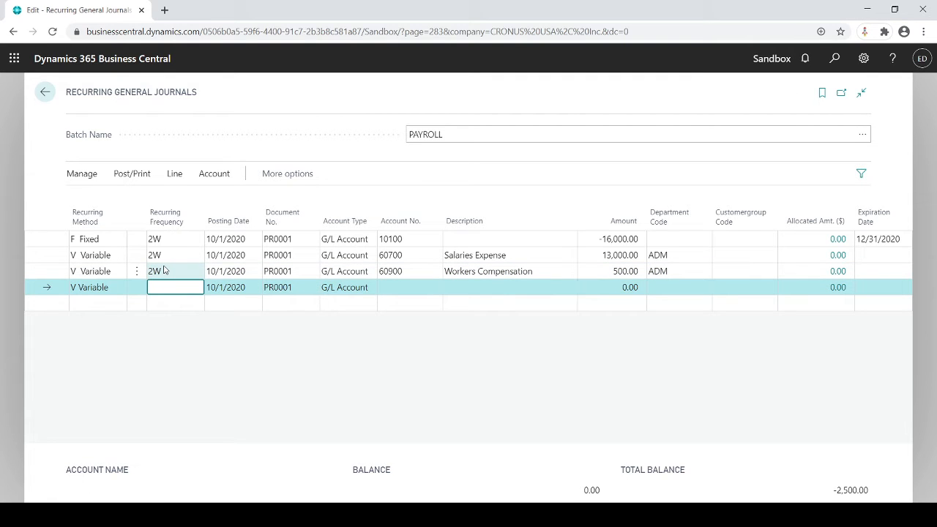
{"action": "type", "text": "2W"}
{"action": "key", "text": "Tab"}
{"action": "key", "text": "Tab"}
{"action": "key", "text": "Tab"}
{"action": "key", "text": "Tab"}
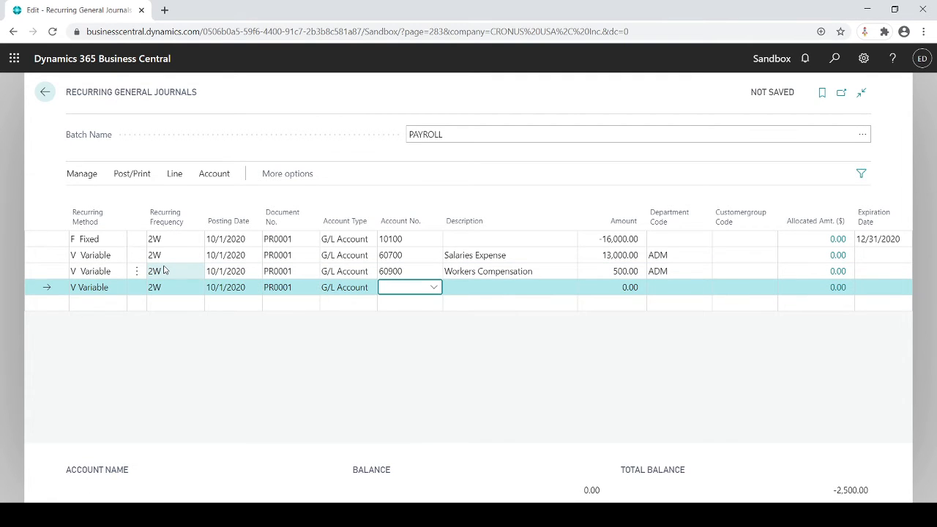
Step: Assign G/L account 61100, Life Insurance Expense, to the fourth line with an amount of 500 and department code ADM
{"action": "type", "text": "61100"}
{"action": "key", "text": "Tab"}
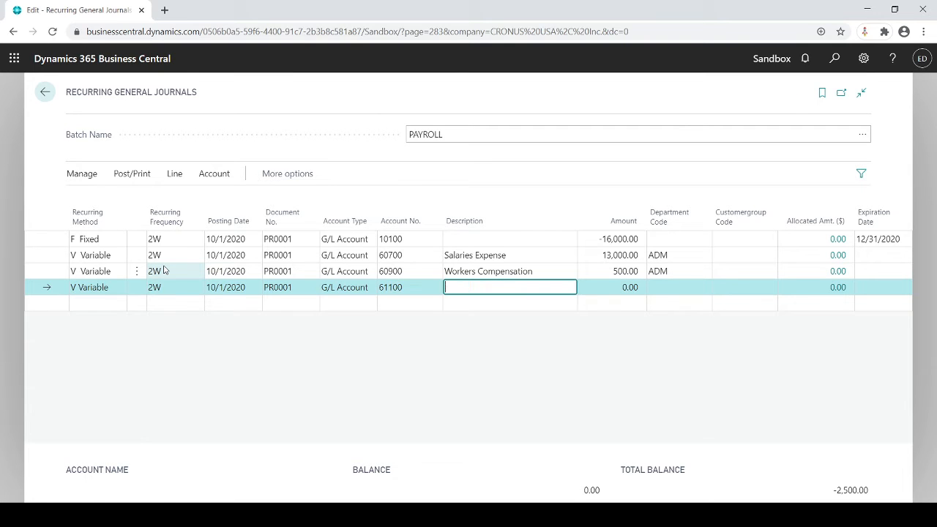
{"action": "key", "text": "Tab"}
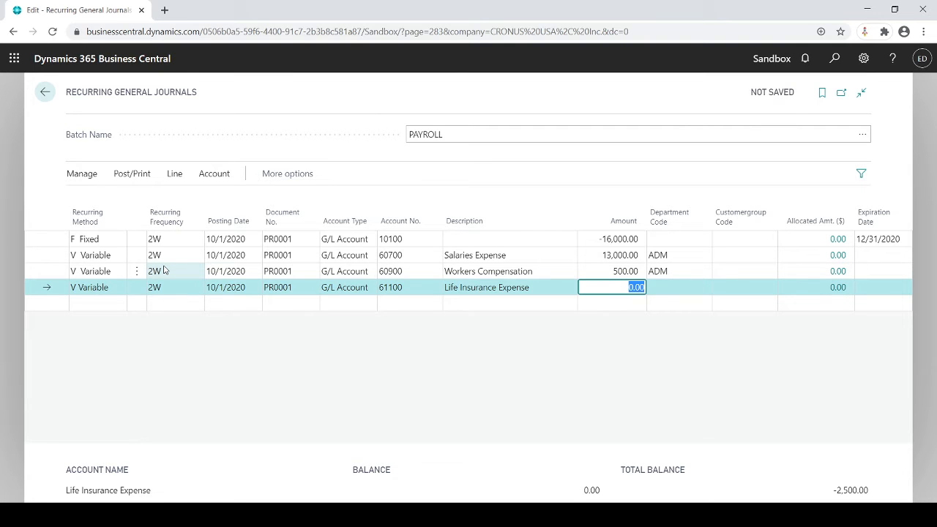
{"action": "type", "text": "500"}
{"action": "key", "text": "Tab"}
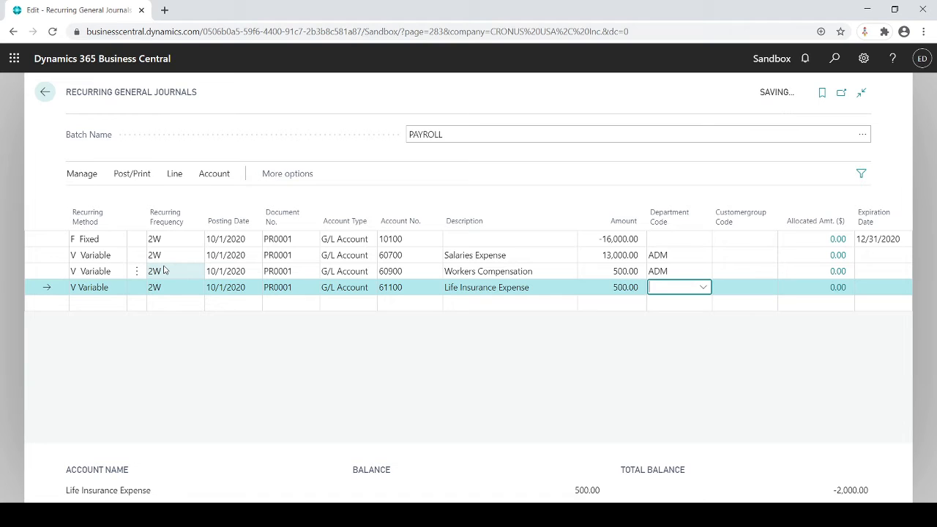
{"action": "type", "text": "a"}
{"action": "key", "text": "Tab"}
Step: Add a fifth journal line below Life Insurance Expense with a recurring frequency of 2W
{"action": "key", "text": "Down"}
{"action": "key", "text": "Left"}
{"action": "key", "text": "Left"}
{"action": "key", "text": "Left"}
{"action": "key", "text": "Left"}
{"action": "key", "text": "Left"}
{"action": "key", "text": "Left"}
{"action": "key", "text": "Left"}
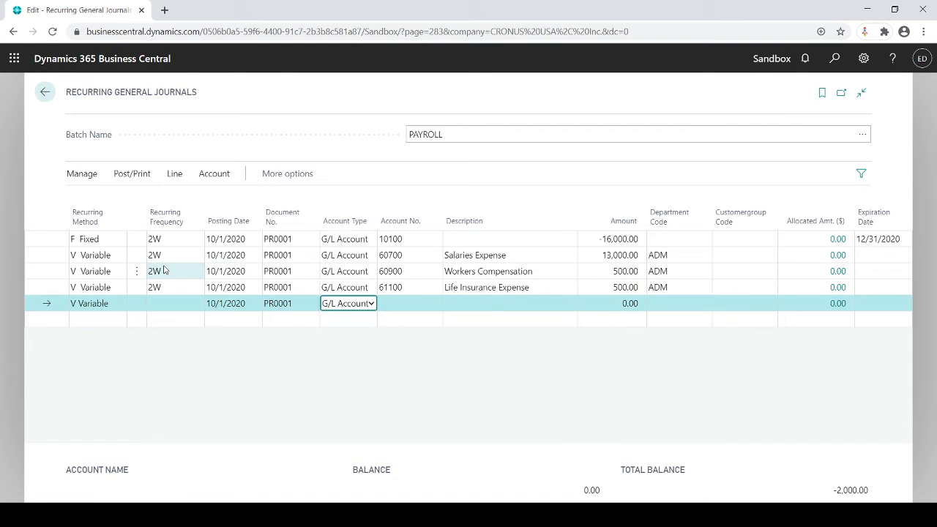
{"action": "key", "text": "Left"}
{"action": "type", "text": "2w"}
{"action": "key", "text": "Tab"}
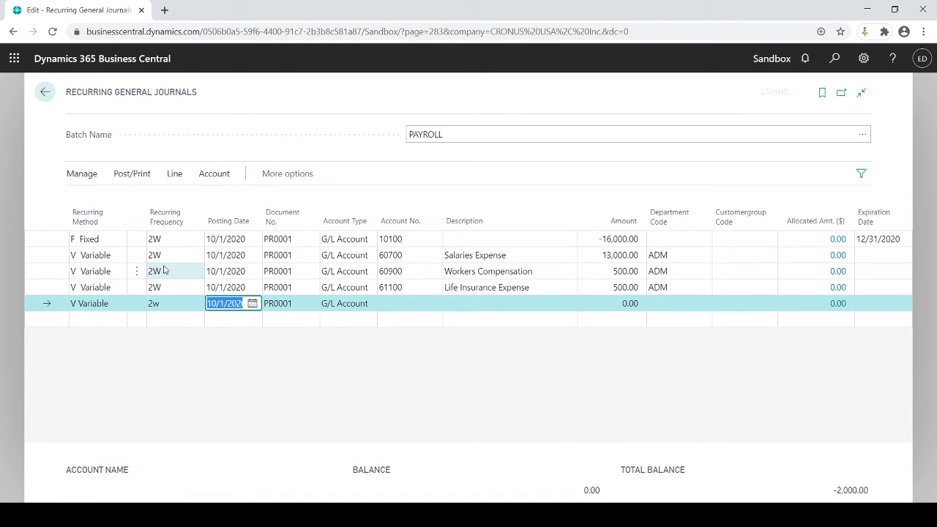
{"action": "key", "text": "Tab"}
{"action": "key", "text": "Tab"}
{"action": "key", "text": "Tab"}
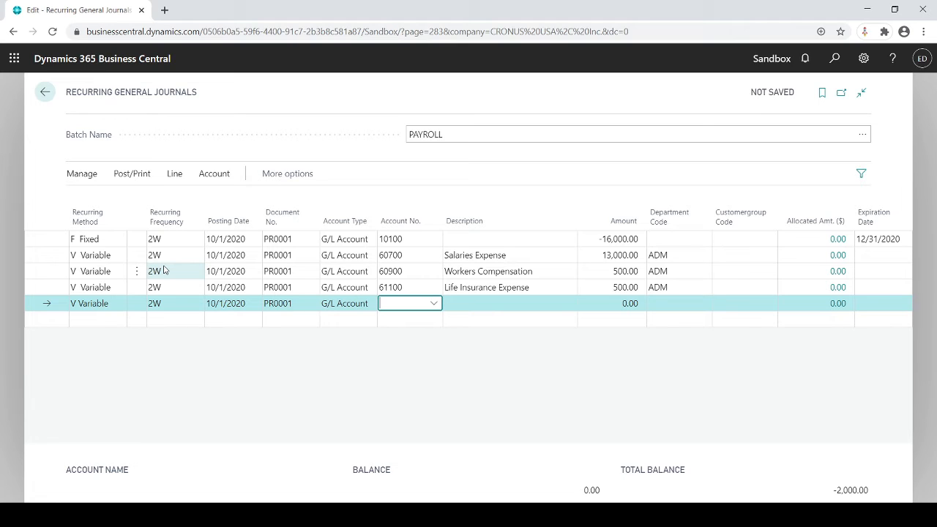
Step: Assign account 61000, Health & Dental Insurance Expense, to the fifth line with amount 2,000 and department ADM, and check the journal's total balance
{"action": "type", "text": "61000"}
{"action": "key", "text": "Tab"}
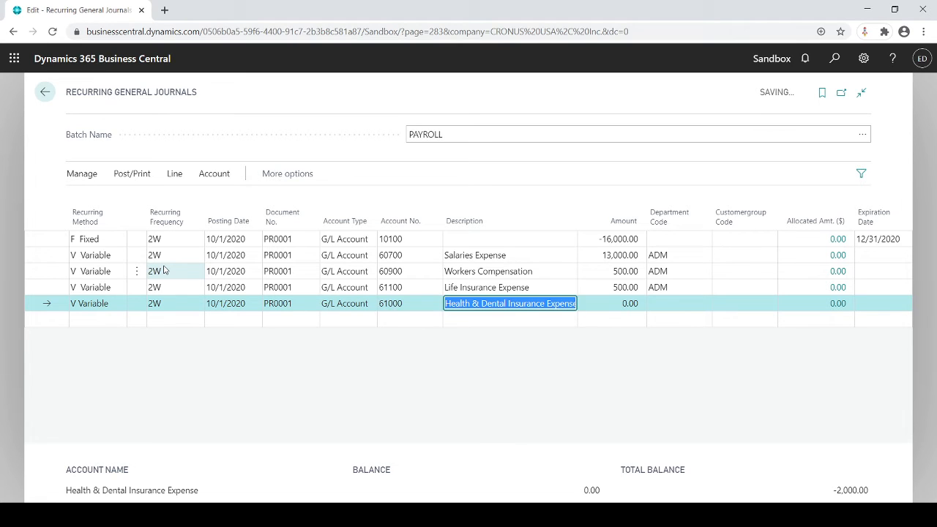
{"action": "key", "text": "Tab"}
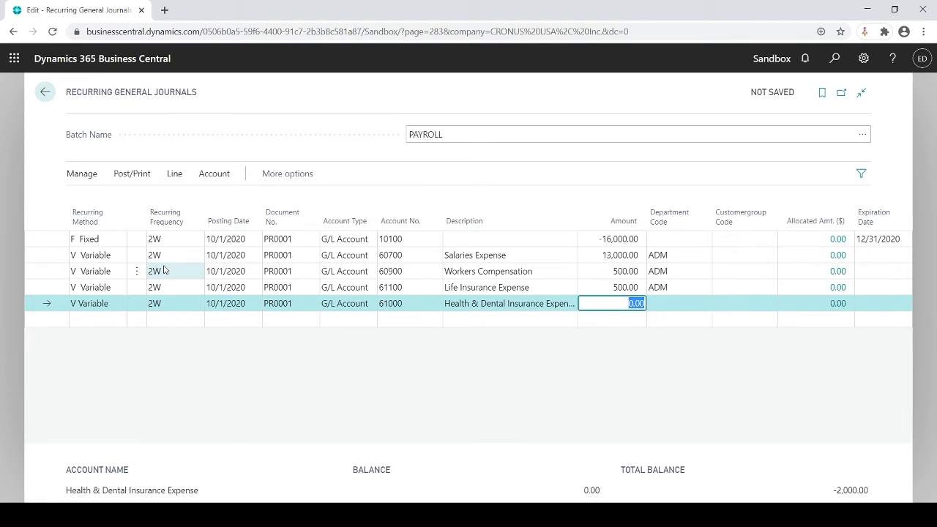
{"action": "type", "text": "2000"}
{"action": "key", "text": "Tab"}
{"action": "key", "text": "Tab"}
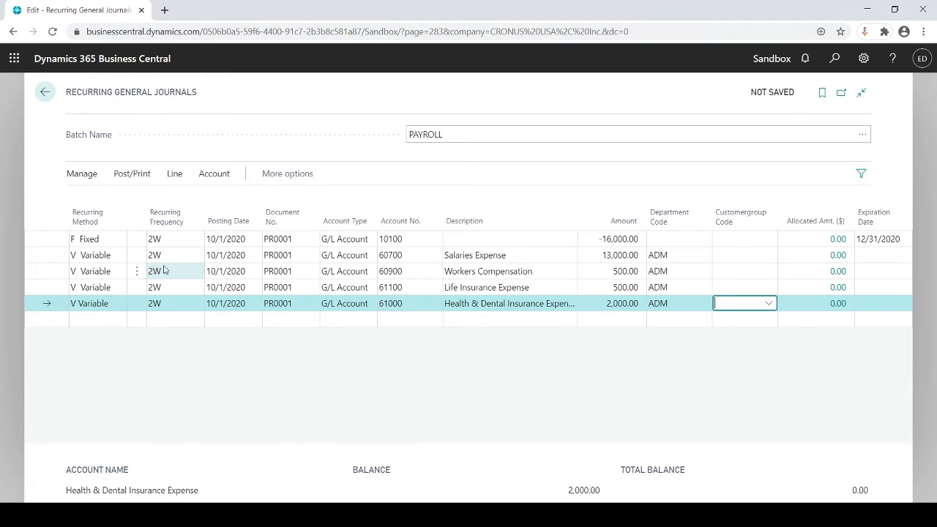
{"action": "key", "text": "shift+Tab"}
{"action": "key", "text": "shift+Tab"}
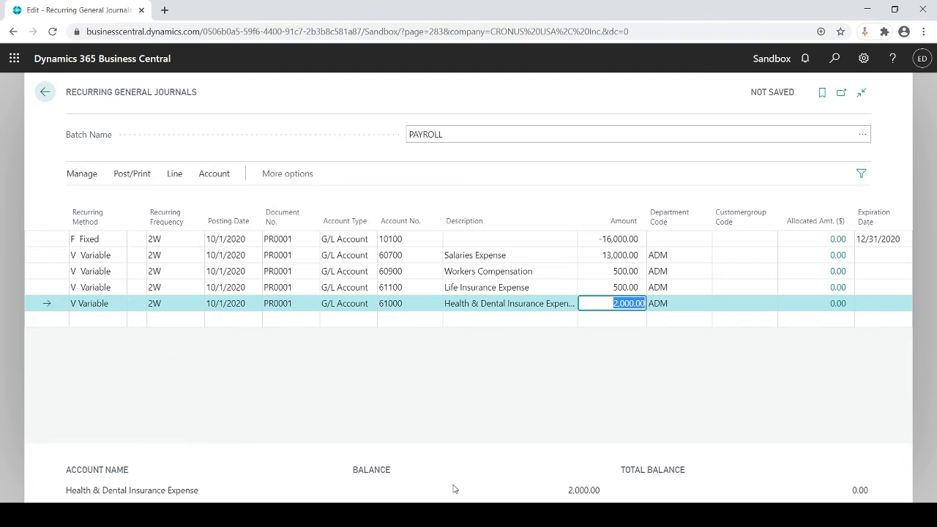
{"action": "left_click_drag", "start_coordinate": [622, 469], "coordinate": [691, 473]}
{"action": "left_click_drag", "start_coordinate": [851, 490], "coordinate": [870, 489]}
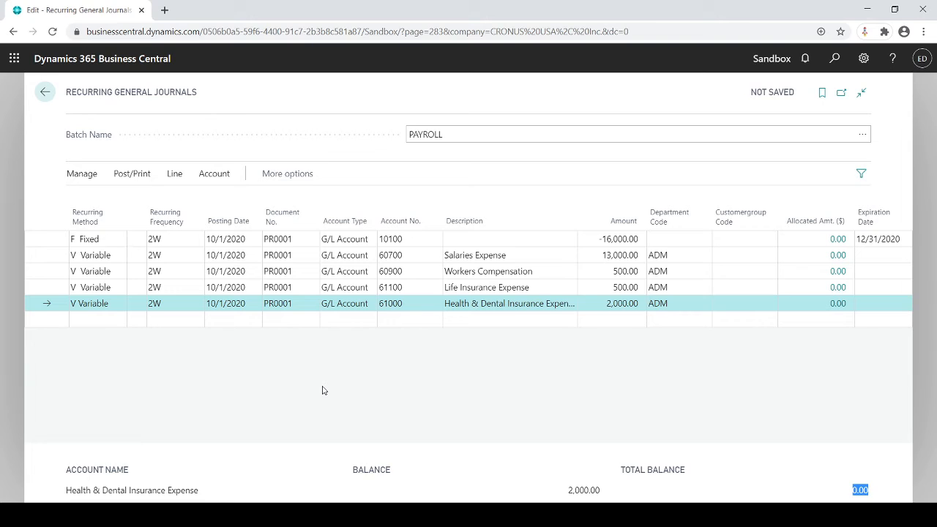
Step: Set the recurring frequency of the fixed checking account line to 15D
{"action": "left_click", "coordinate": [173, 255]}
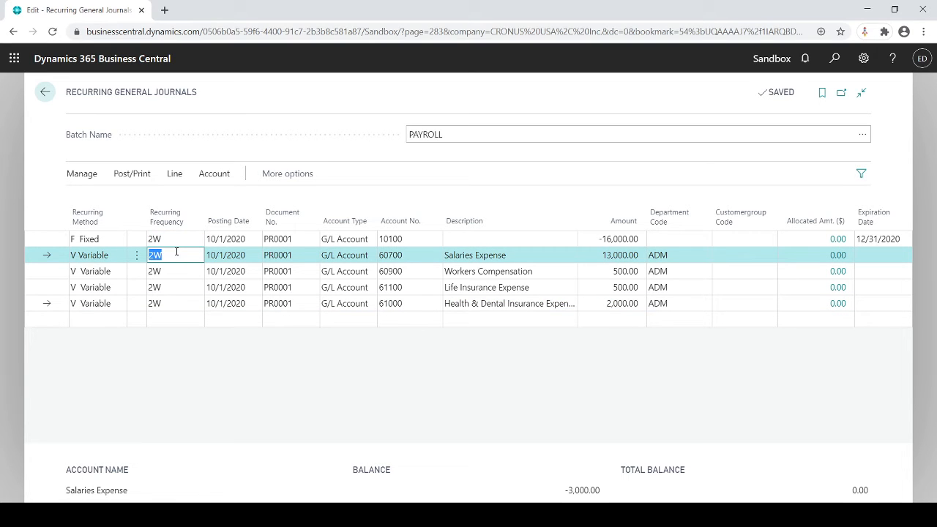
{"action": "key", "text": "Up"}
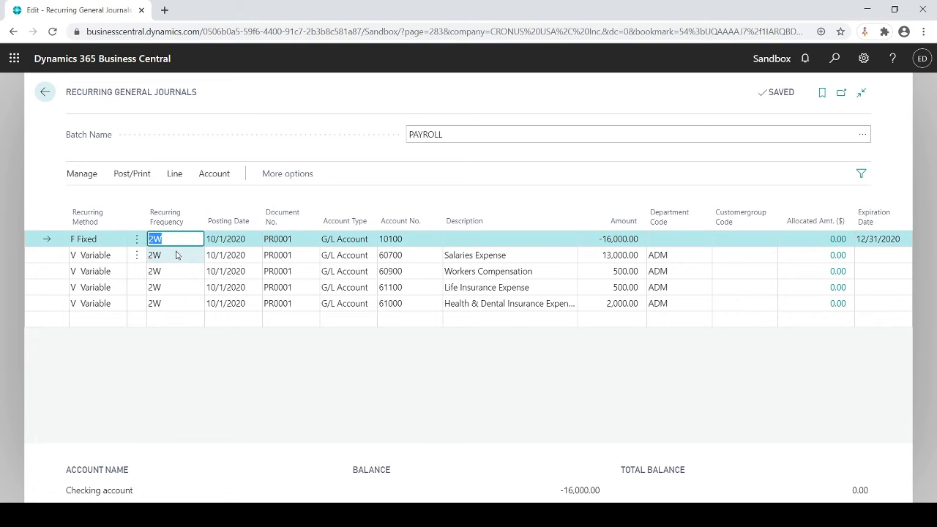
{"action": "type", "text": "15D"}
{"action": "key", "text": "Tab"}
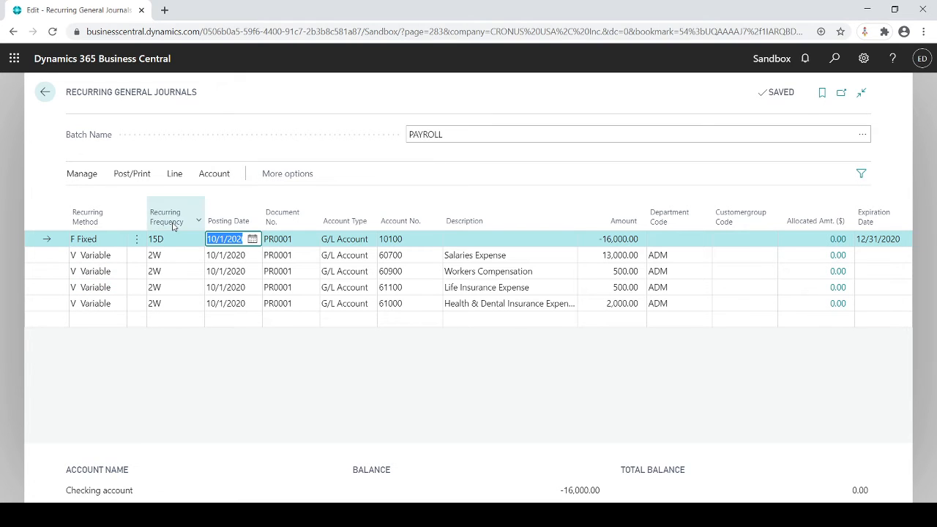
{"action": "mouse_move", "coordinate": [174, 226]}
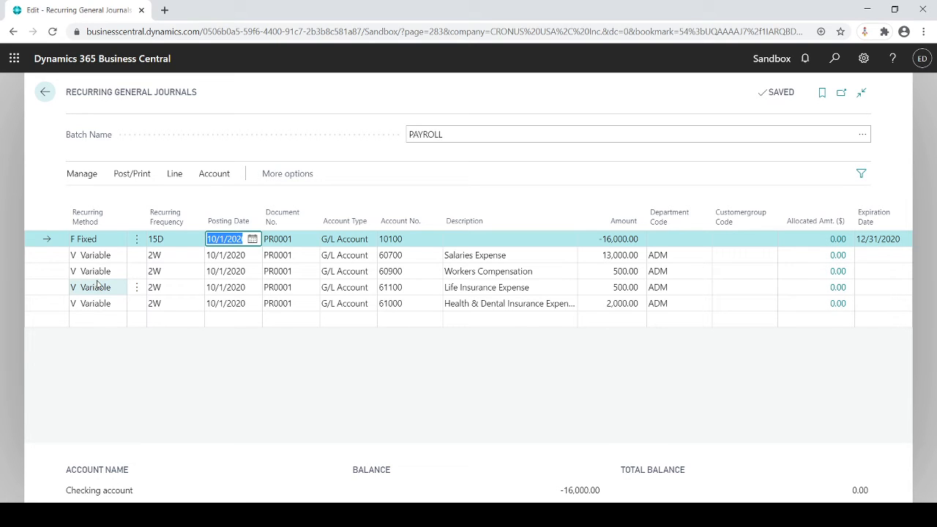
Step: Try to post the PAYROLL batch's recurring journal lines dated 10/1/2020
{"action": "left_click", "coordinate": [131, 177]}
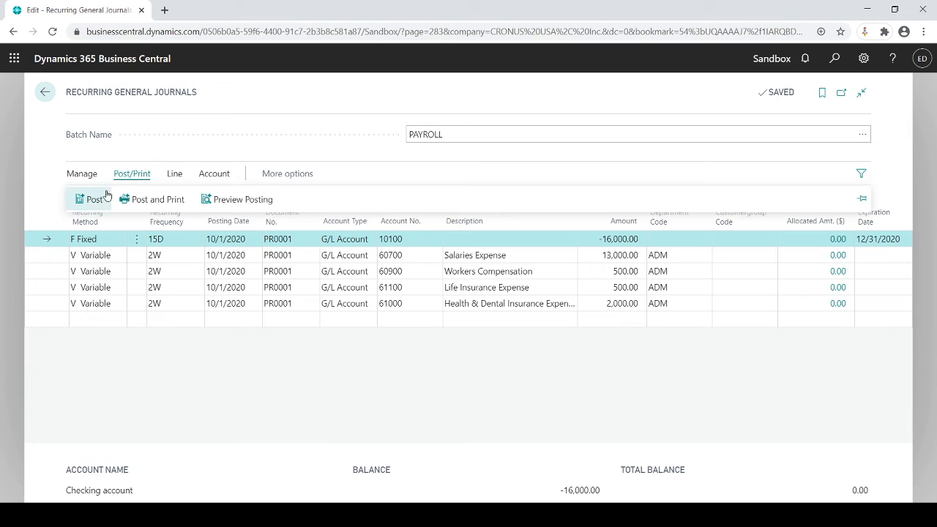
{"action": "left_click", "coordinate": [93, 199]}
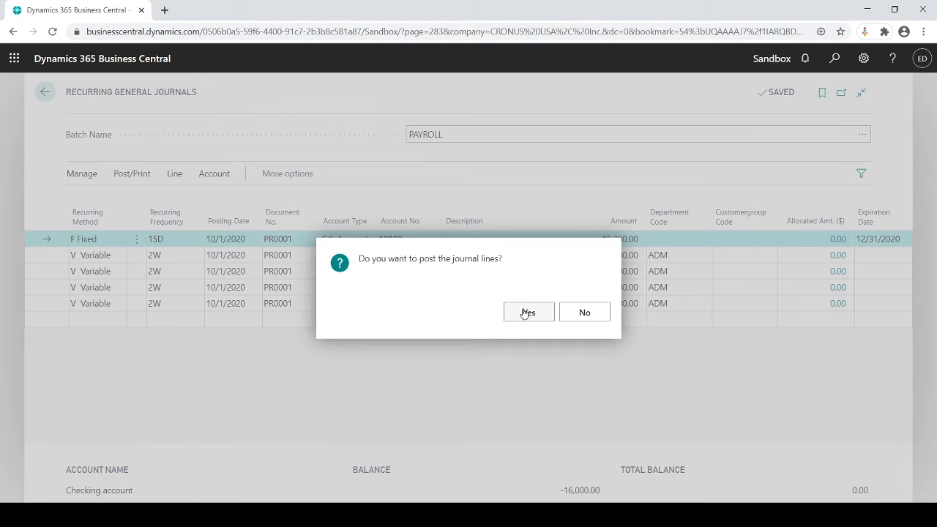
{"action": "left_click", "coordinate": [526, 313]}
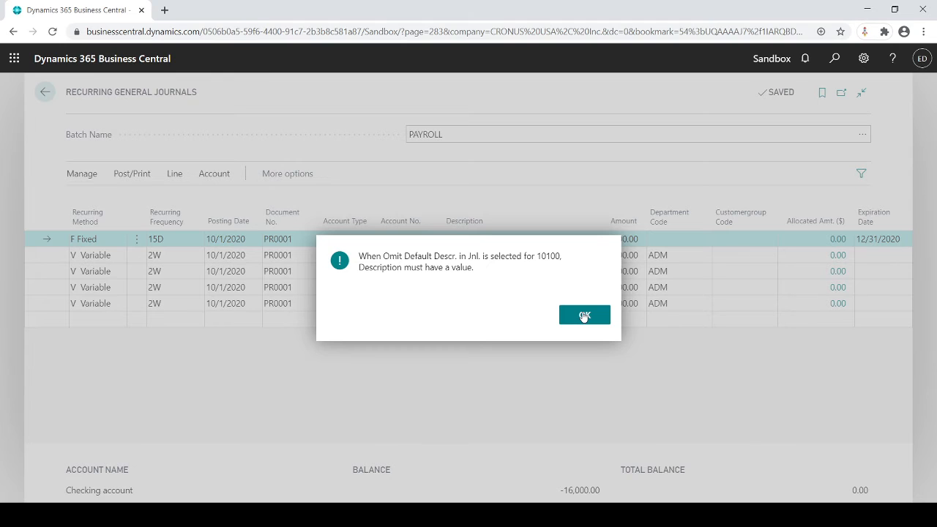
{"action": "left_click", "coordinate": [584, 315]}
Step: Enter Paying Payroll as the description of the account 10100 checking line
{"action": "left_click", "coordinate": [466, 239]}
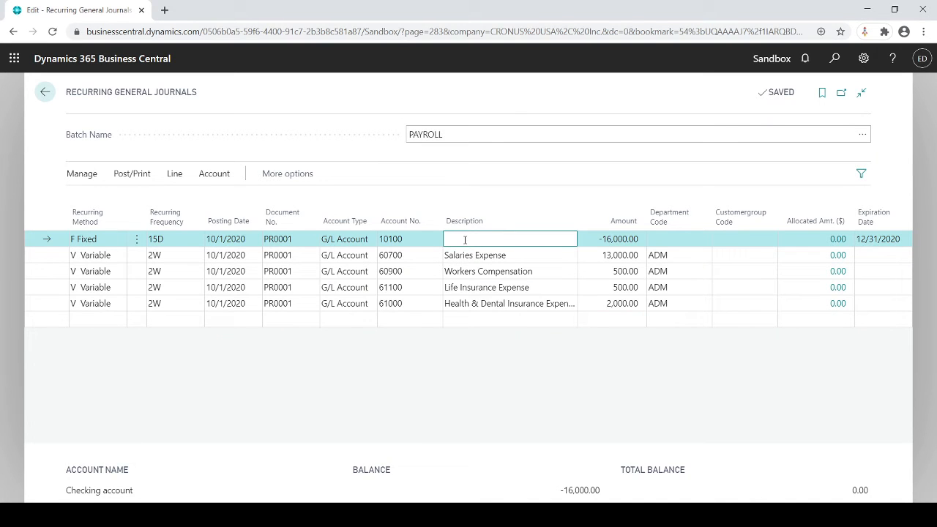
{"action": "type", "text": "Paying Payroll"}
{"action": "key", "text": "Tab"}
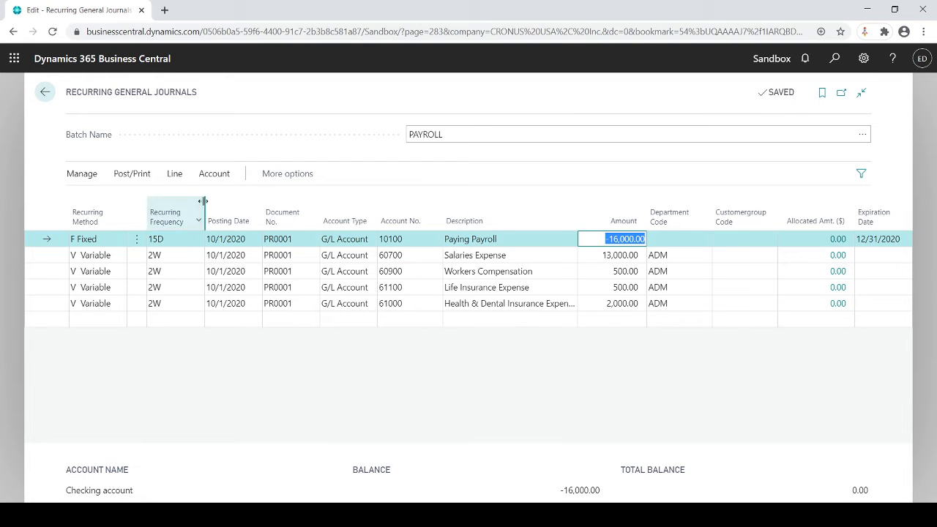
Step: Post the recurring payroll journal lines and close the completion message
{"action": "left_click", "coordinate": [132, 174]}
{"action": "left_click", "coordinate": [94, 199]}
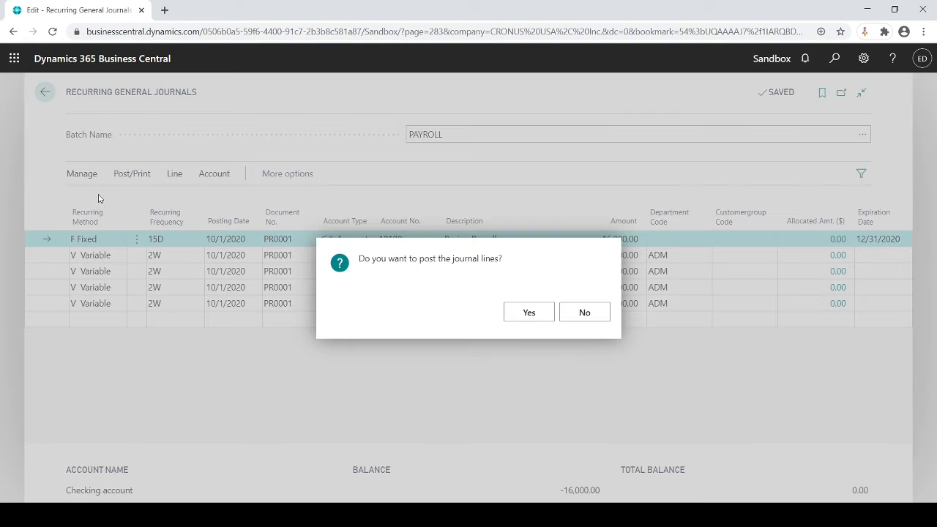
{"action": "left_click", "coordinate": [525, 316]}
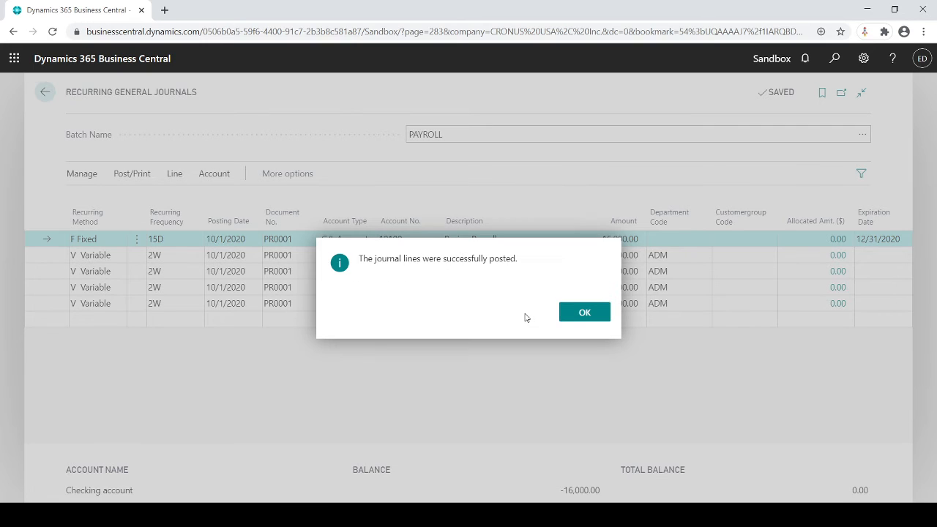
{"action": "left_click", "coordinate": [587, 316]}
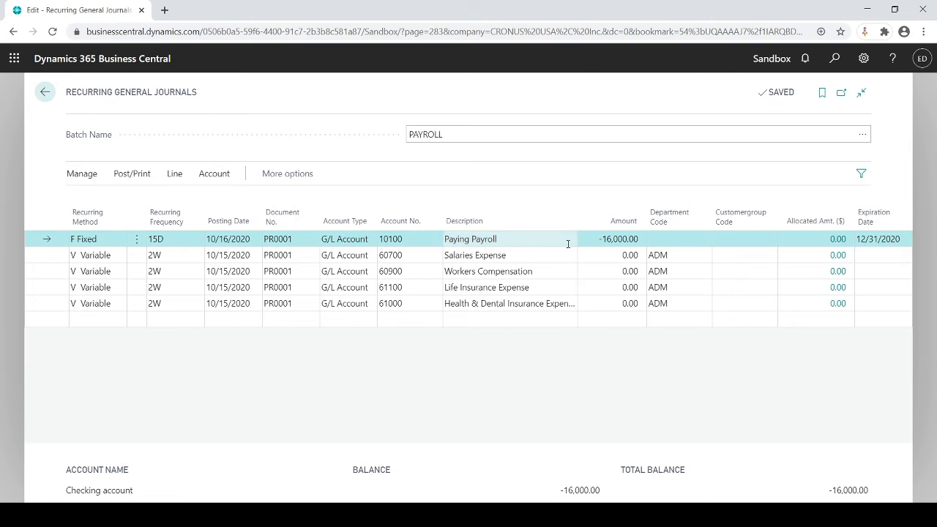
Step: Set the amount of the Paying Payroll line to -18,000
{"action": "left_click_drag", "start_coordinate": [598, 239], "coordinate": [644, 239]}
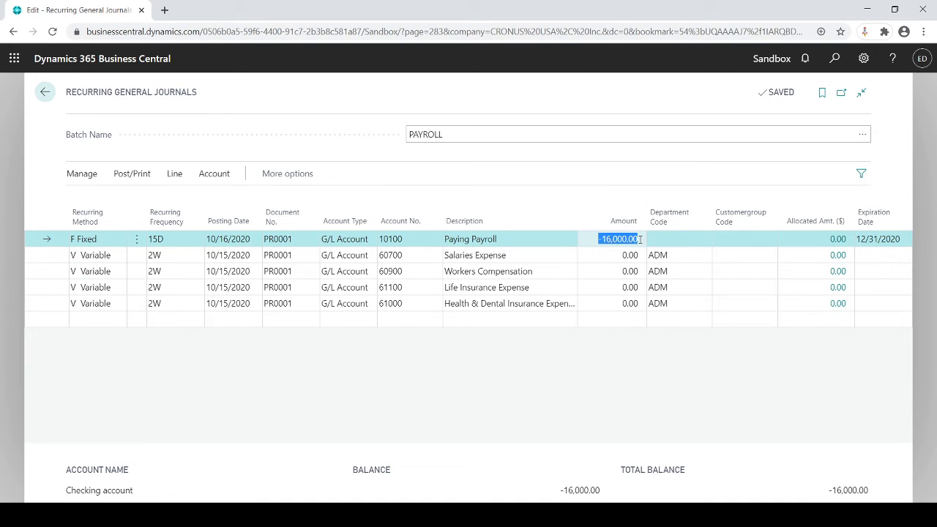
{"action": "left_click", "coordinate": [605, 268]}
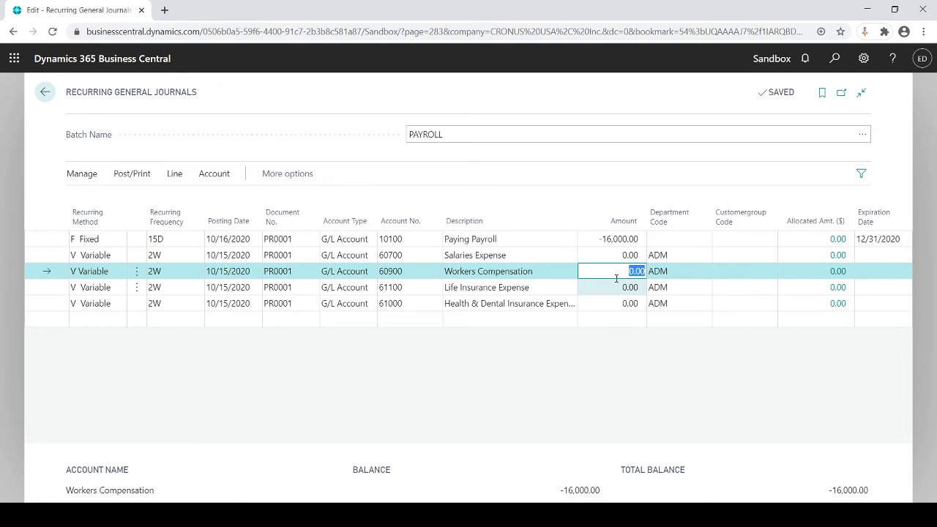
{"action": "left_click", "coordinate": [587, 239]}
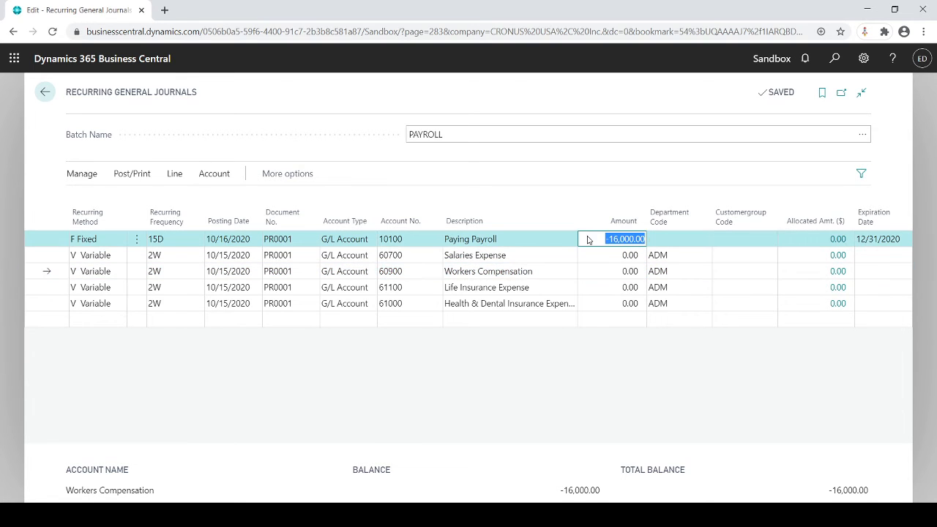
{"action": "type", "text": "-18000"}
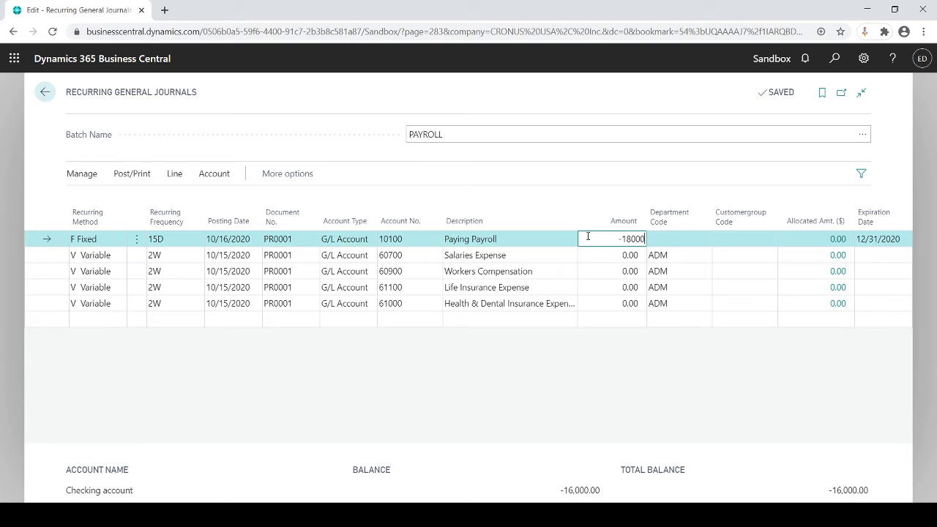
{"action": "key", "text": "Tab"}
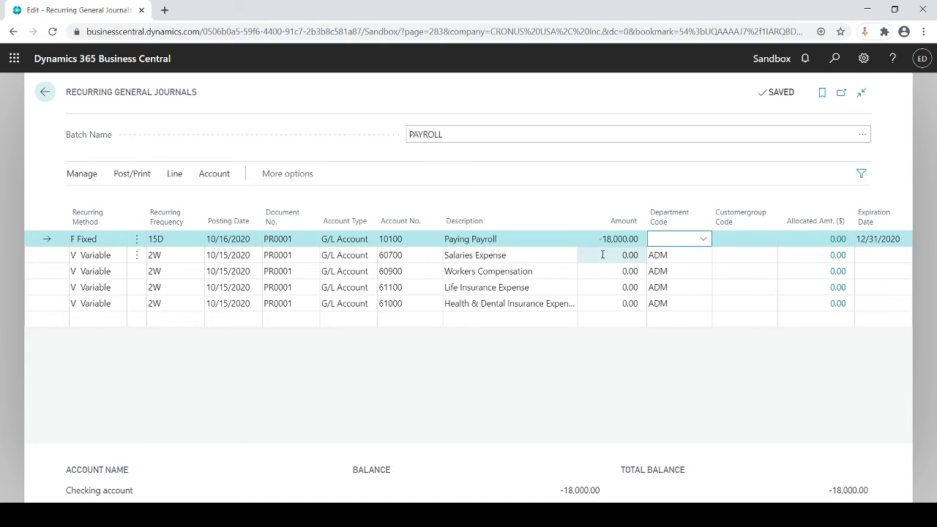
{"action": "left_click", "coordinate": [602, 254]}
{"action": "left_click", "coordinate": [603, 271]}
{"action": "left_click", "coordinate": [597, 288]}
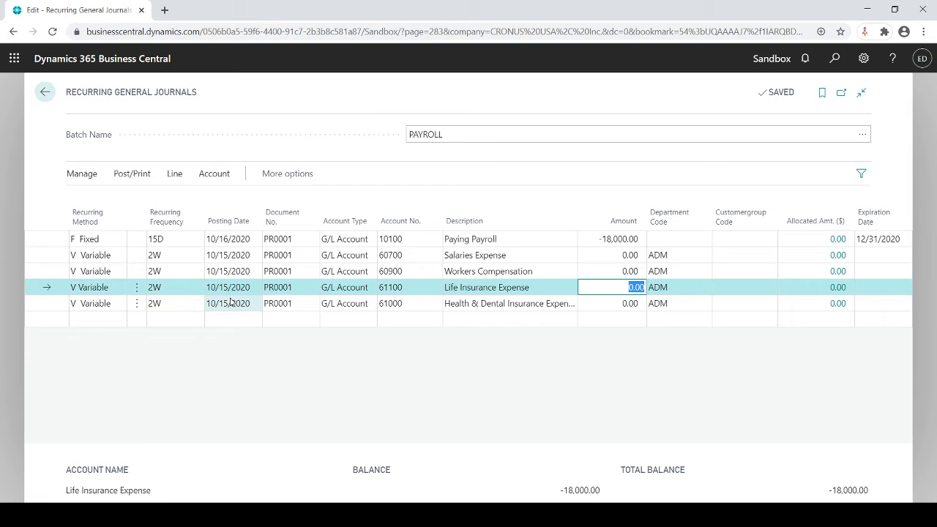
Step: Change the Paying Payroll line's recurring method to Variable and its recurring frequency to 2W
{"action": "left_click", "coordinate": [109, 244]}
{"action": "left_click", "coordinate": [122, 240]}
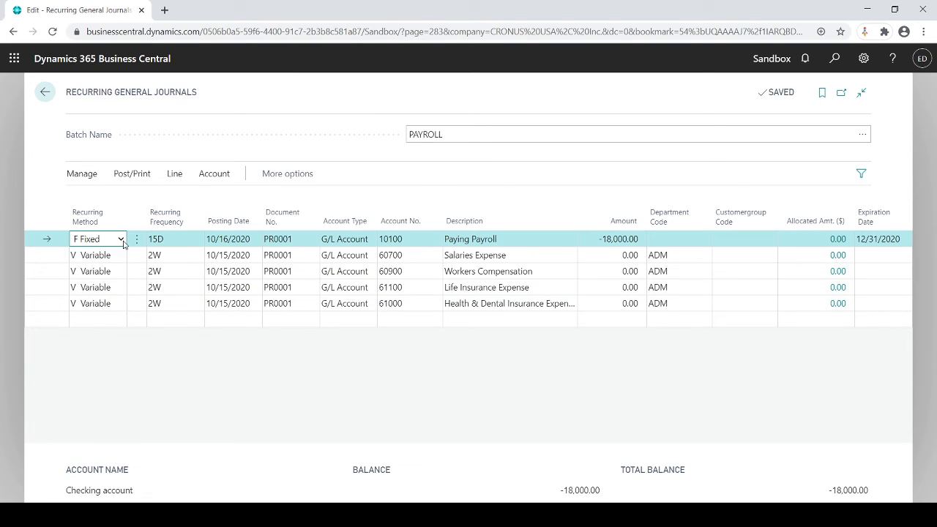
{"action": "left_click", "coordinate": [102, 275]}
{"action": "left_click", "coordinate": [153, 241]}
{"action": "left_click", "coordinate": [171, 240]}
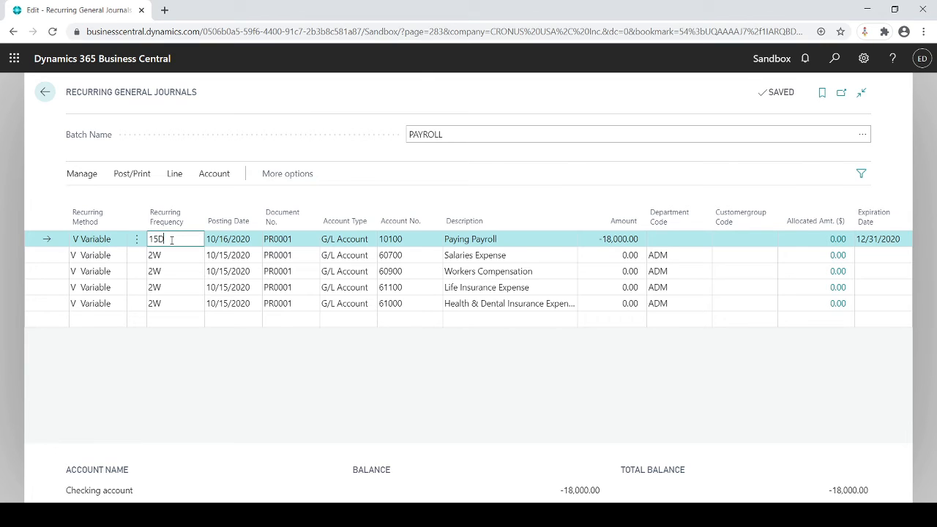
{"action": "left_click_drag", "start_coordinate": [171, 239], "coordinate": [147, 240]}
{"action": "type", "text": "2W"}
{"action": "key", "text": "Tab"}
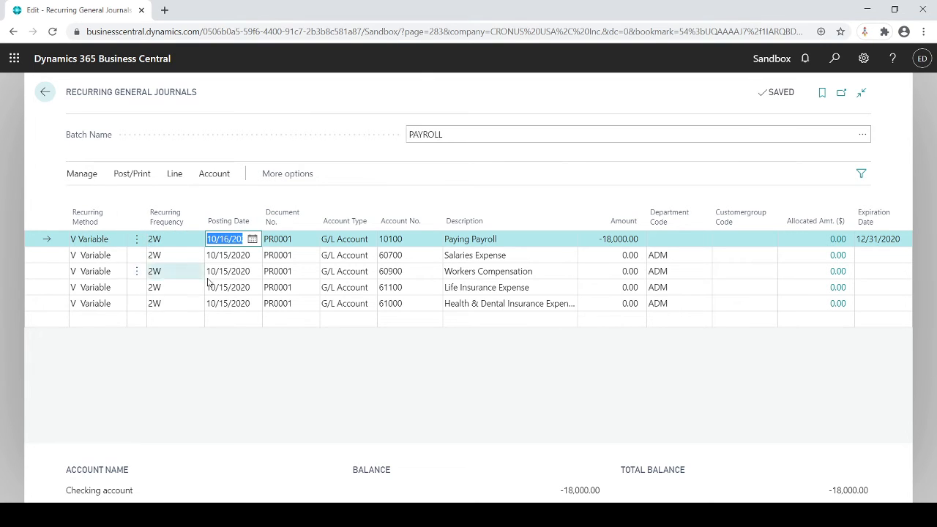
Step: Set the amount of the Salaries Expense line to 16,500
{"action": "left_click", "coordinate": [599, 255]}
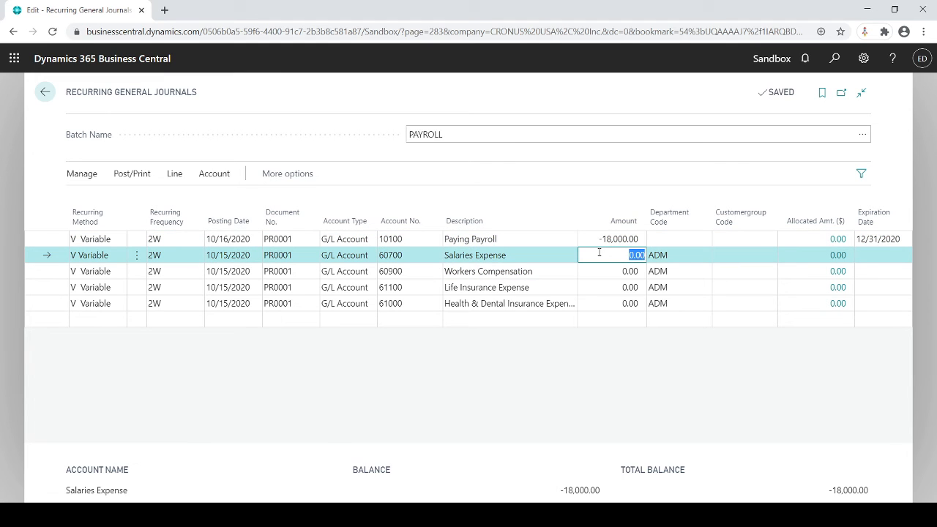
{"action": "type", "text": "16,"}
{"action": "type", "text": "500"}
{"action": "key", "text": "Tab"}
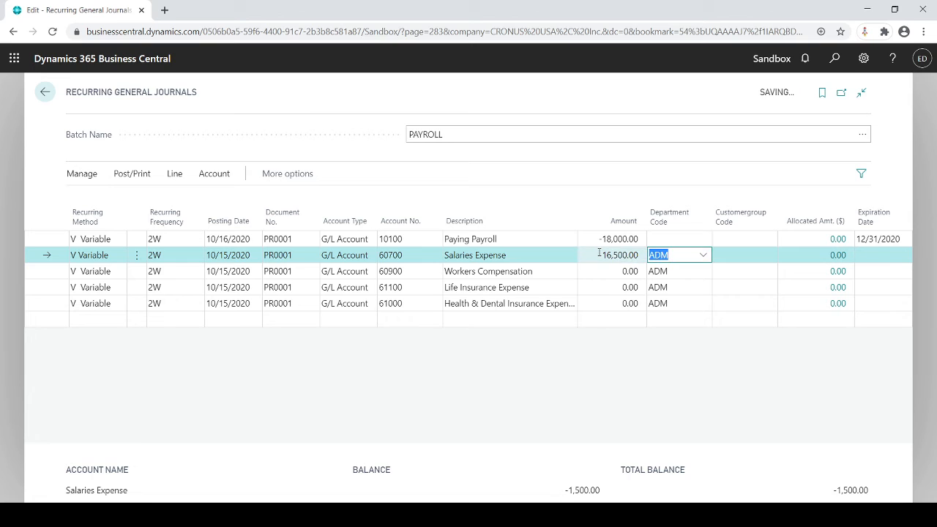
{"action": "key", "text": "Return"}
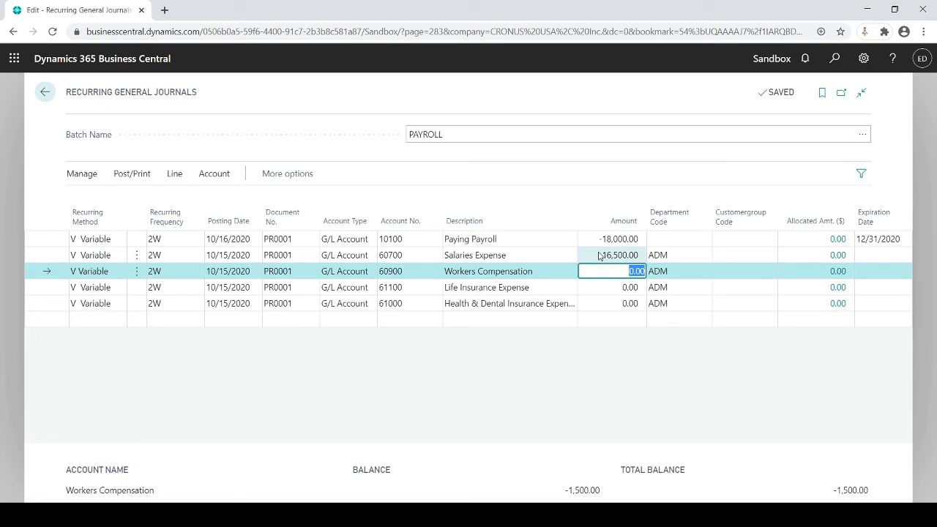
Step: Set the Workers Compensation, Life Insurance Expense and Health & Dental Insurance Expense amounts to 500 each
{"action": "type", "text": "500"}
{"action": "key", "text": "Return"}
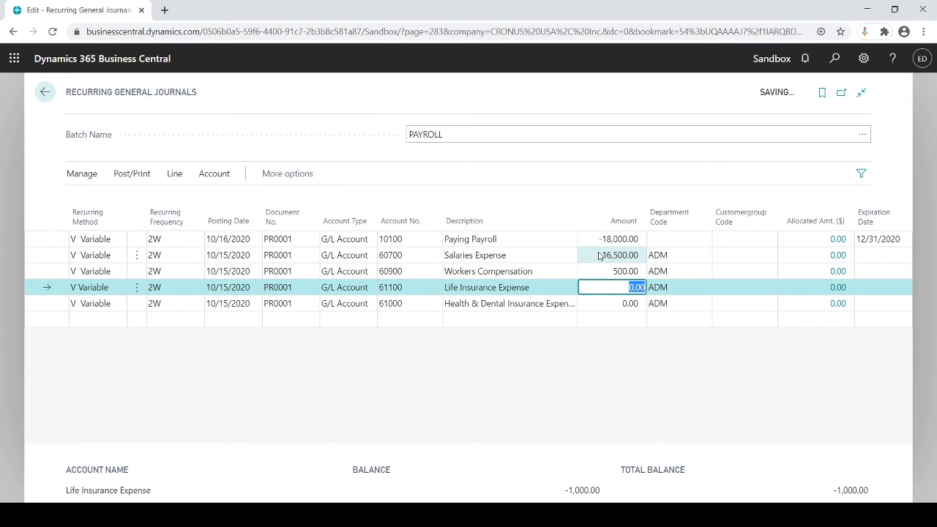
{"action": "type", "text": "500"}
{"action": "key", "text": "Return"}
{"action": "type", "text": "5"}
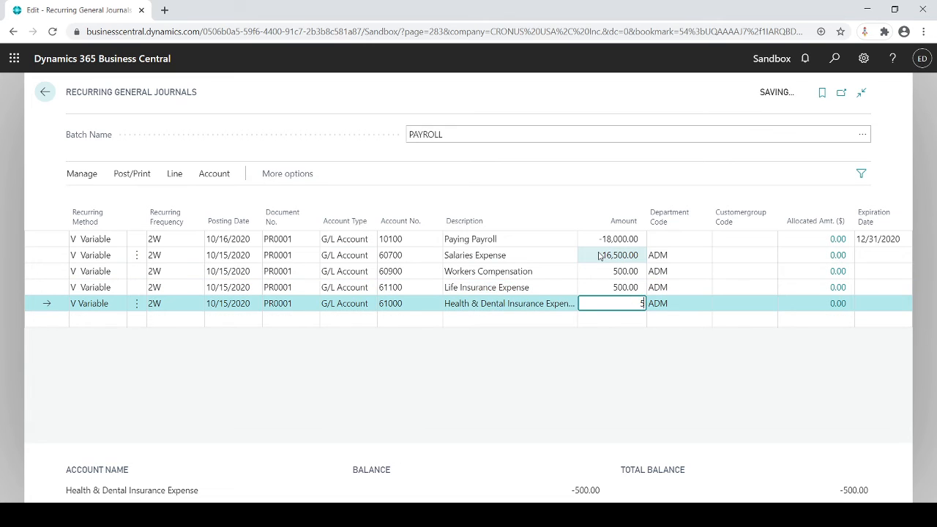
{"action": "type", "text": "00"}
{"action": "key", "text": "Up"}
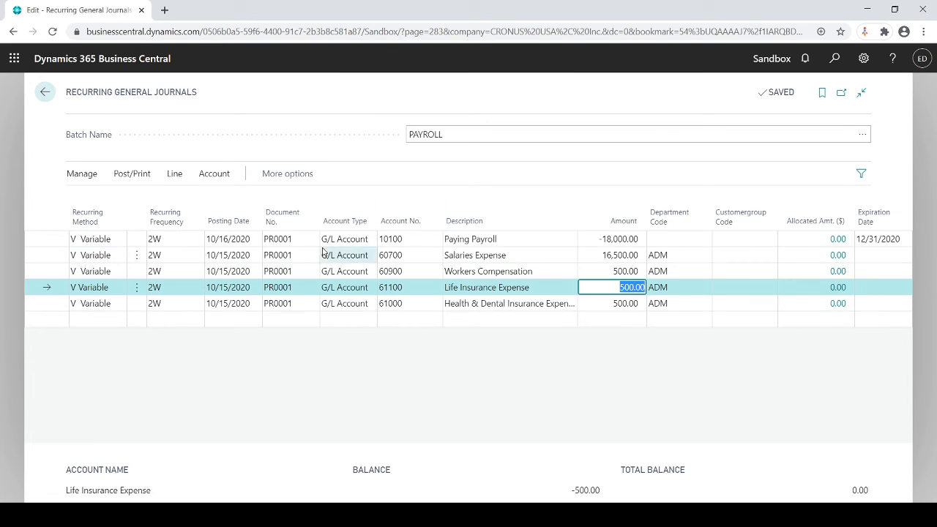
Step: Set the work date to 10/1/2020 in the personal settings
{"action": "left_click", "coordinate": [863, 59]}
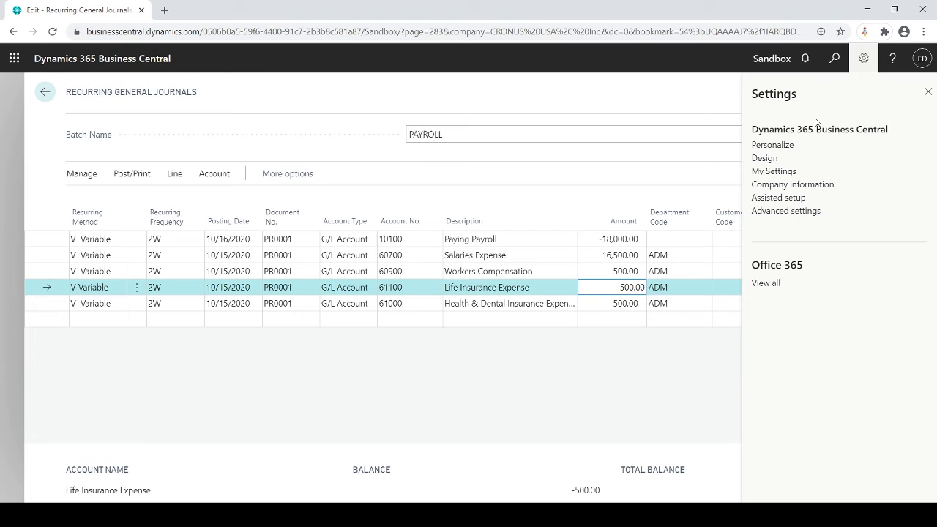
{"action": "left_click", "coordinate": [776, 171]}
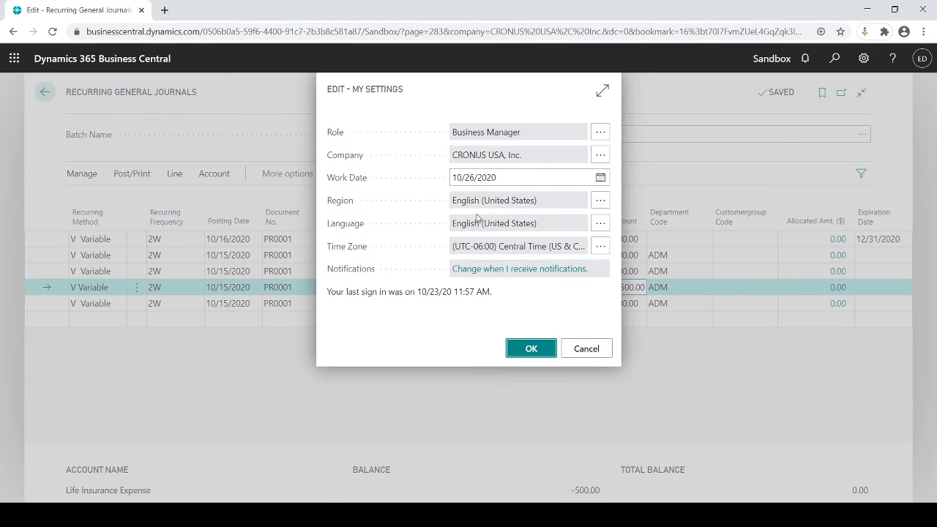
{"action": "left_click", "coordinate": [563, 182]}
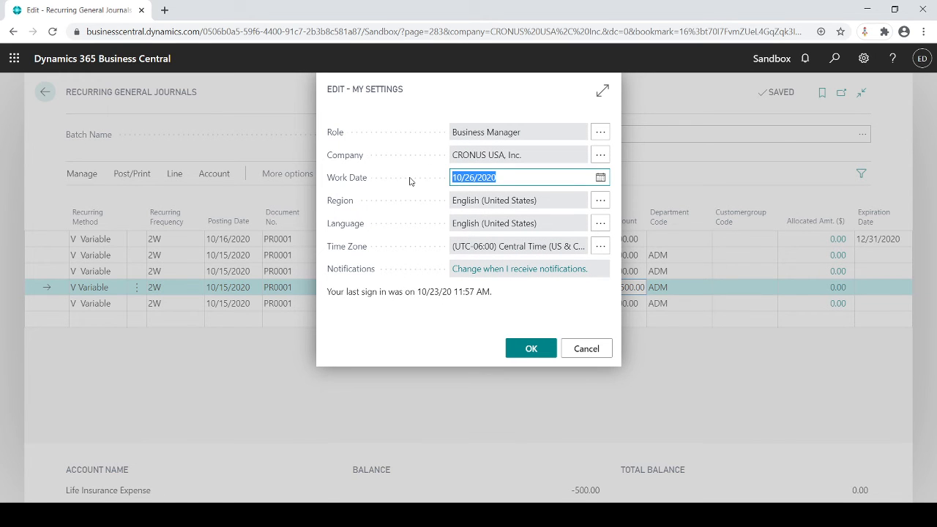
{"action": "type", "text": "1001"}
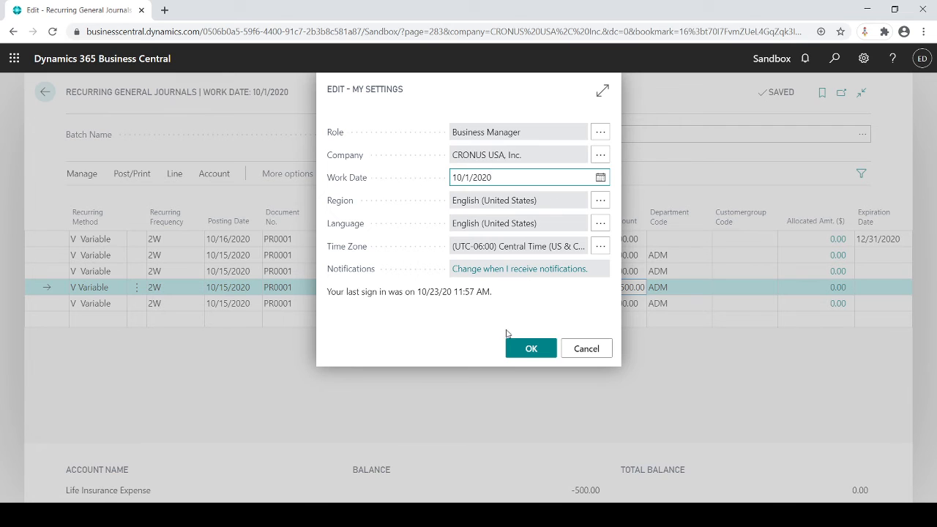
{"action": "left_click", "coordinate": [509, 349]}
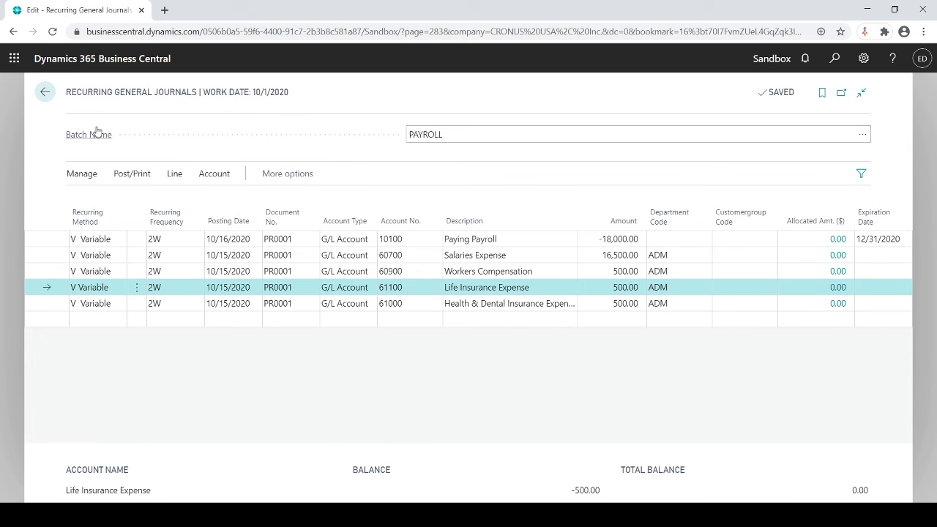
Step: Set the posting date of the Paying Payroll line to 10/15/2020
{"action": "left_click", "coordinate": [255, 244]}
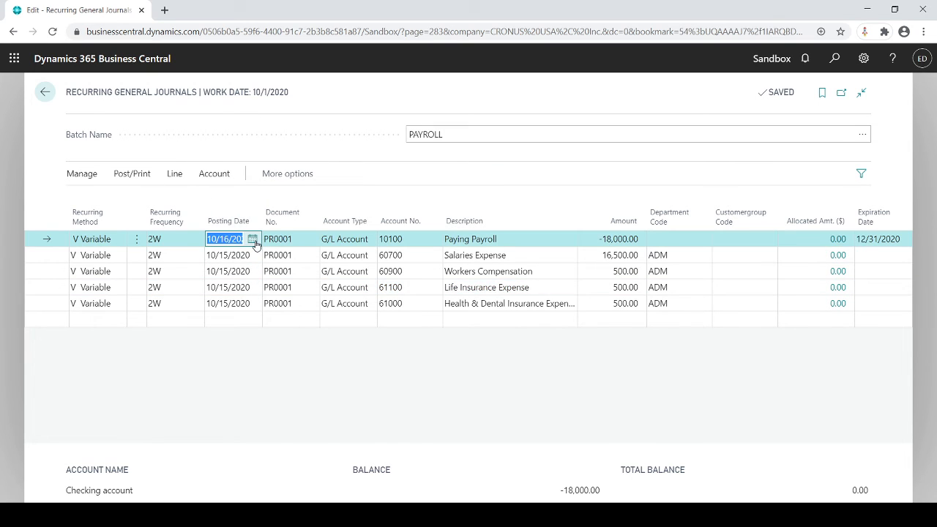
{"action": "type", "text": "15"}
{"action": "key", "text": "Tab"}
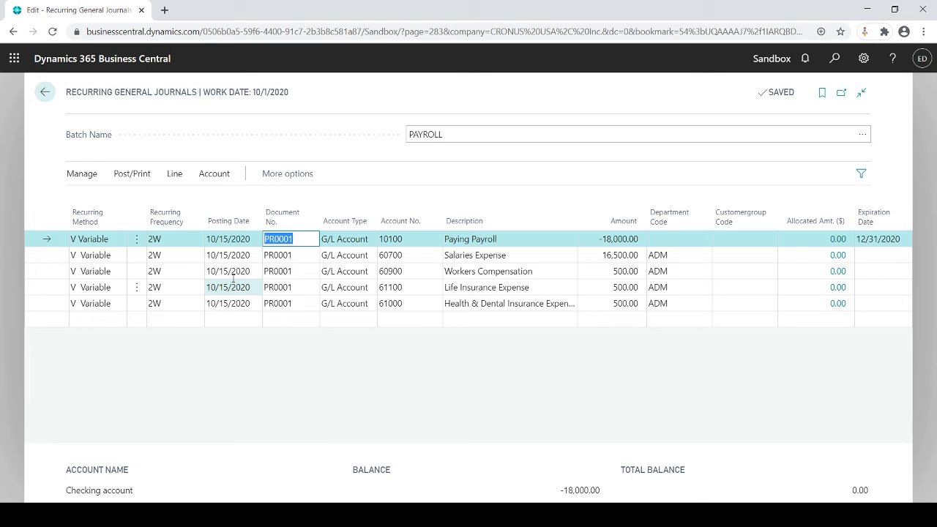
Step: Try to post the 10/15/2020 payroll journal lines while the work date is 10/1/2020
{"action": "left_click", "coordinate": [134, 174]}
{"action": "left_click", "coordinate": [95, 203]}
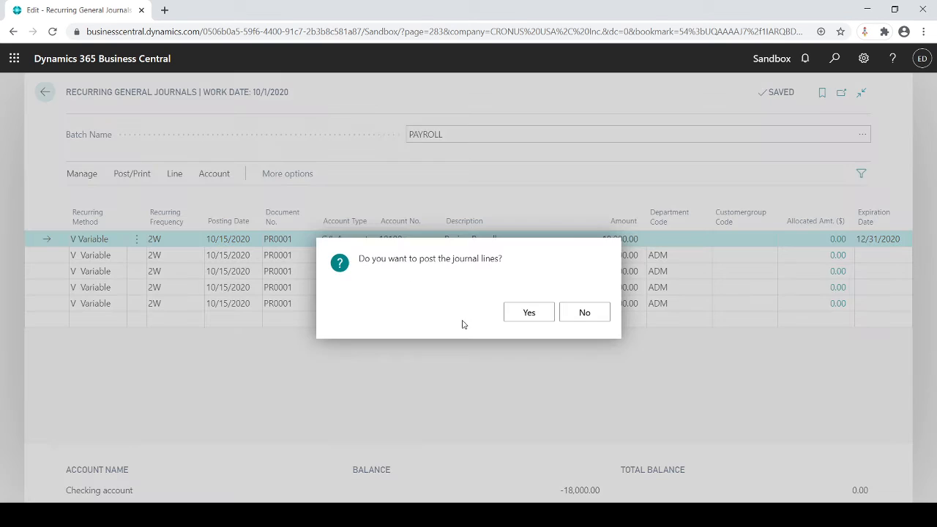
{"action": "left_click", "coordinate": [529, 312]}
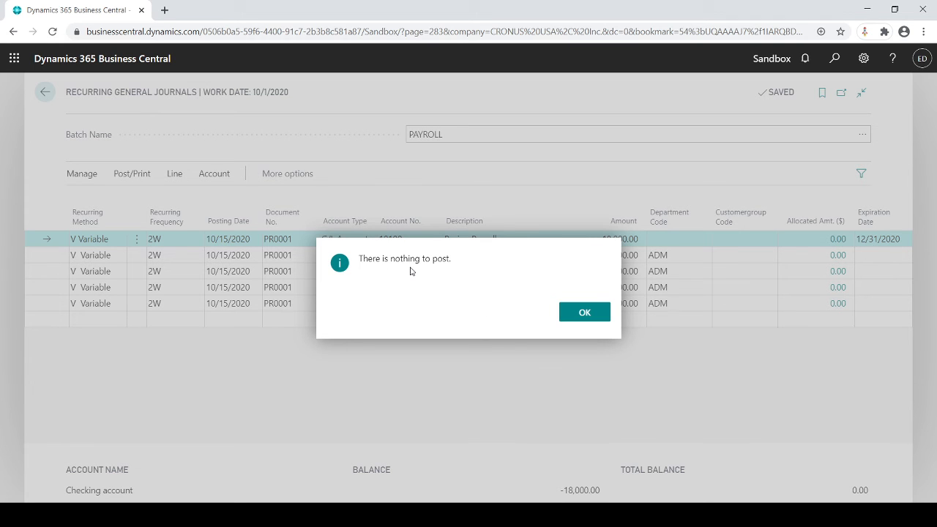
{"action": "left_click", "coordinate": [581, 312]}
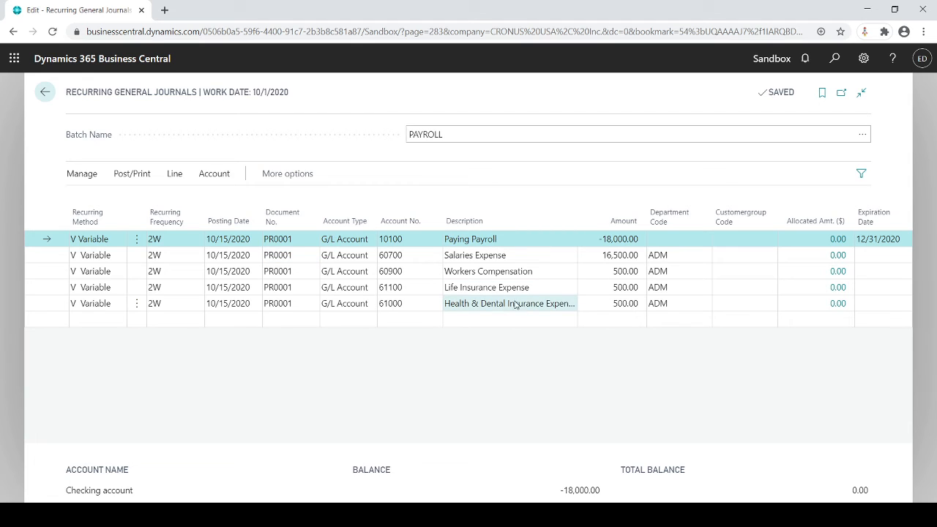
{"action": "left_click", "coordinate": [433, 307]}
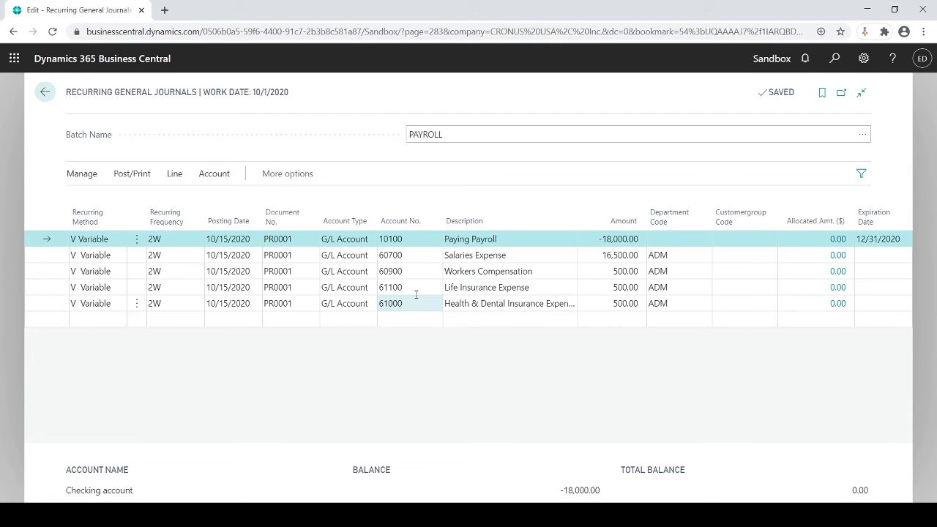
{"action": "left_click", "coordinate": [415, 293]}
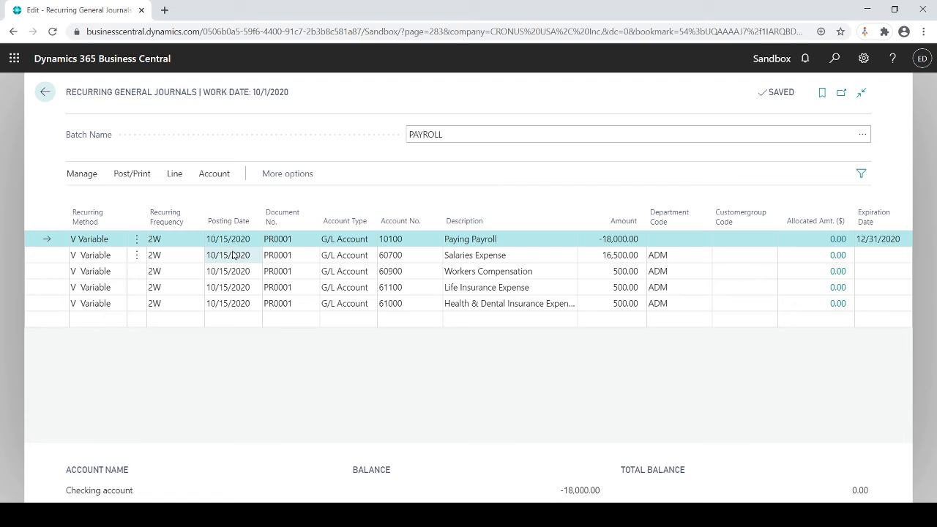
Step: Set the work date to 10/15/2020 in the personal settings
{"action": "left_click", "coordinate": [863, 59]}
{"action": "left_click", "coordinate": [765, 171]}
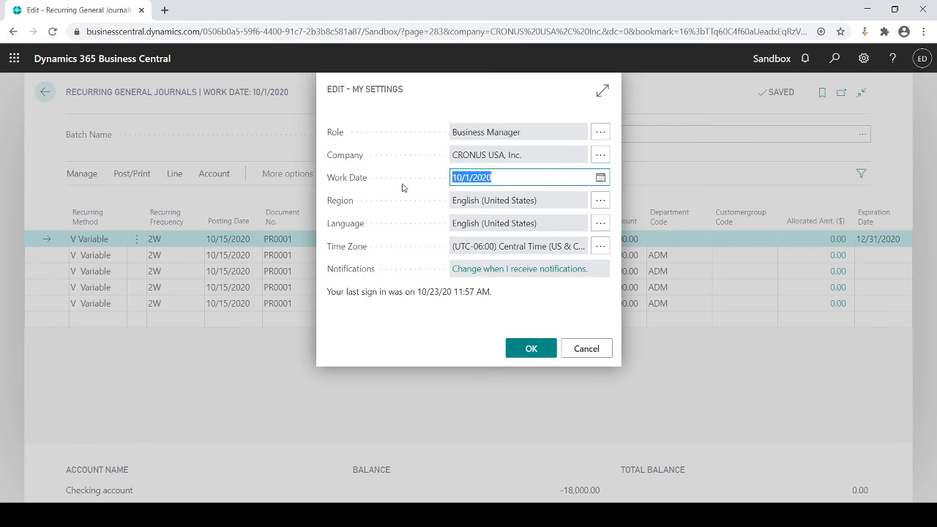
{"action": "type", "text": "10/15"}
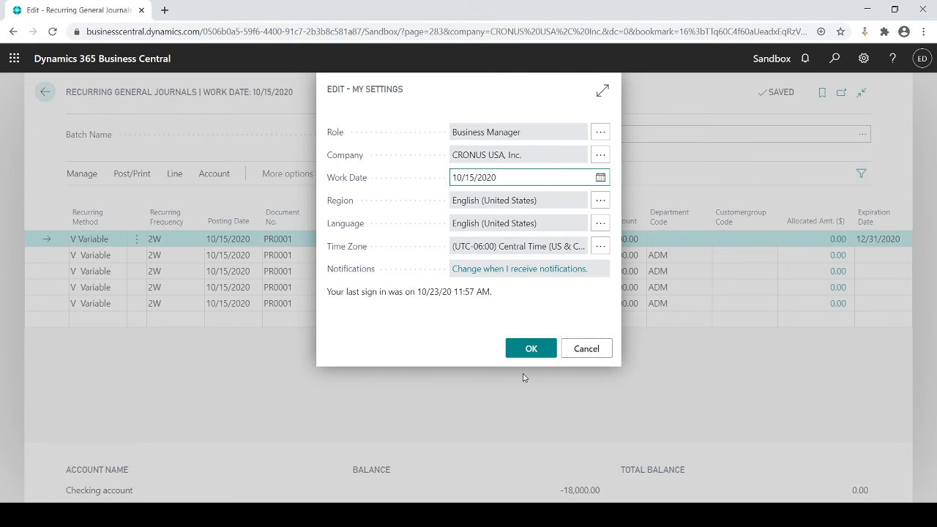
{"action": "left_click", "coordinate": [532, 349]}
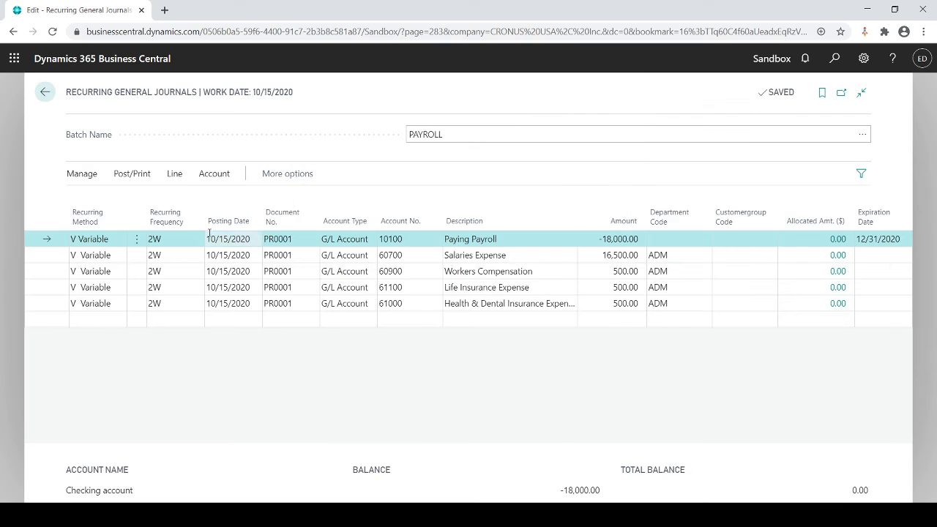
Step: Post the 10/15/2020 lines of the PAYROLL batch
{"action": "left_click", "coordinate": [132, 174]}
{"action": "left_click", "coordinate": [94, 202]}
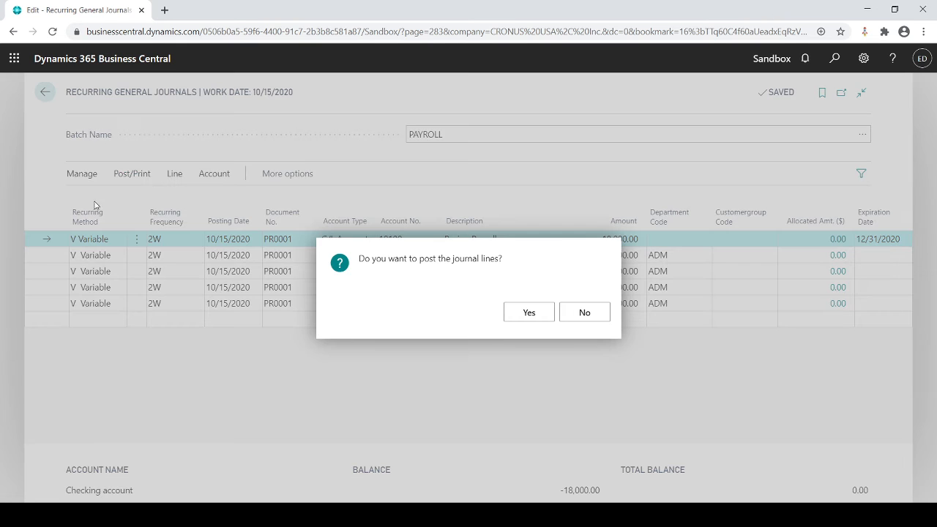
{"action": "left_click", "coordinate": [529, 311]}
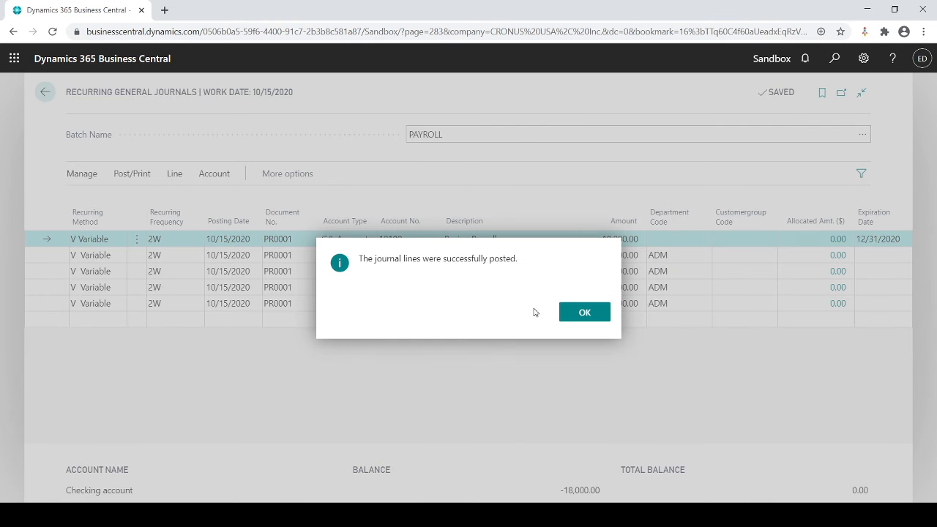
{"action": "left_click", "coordinate": [585, 312]}
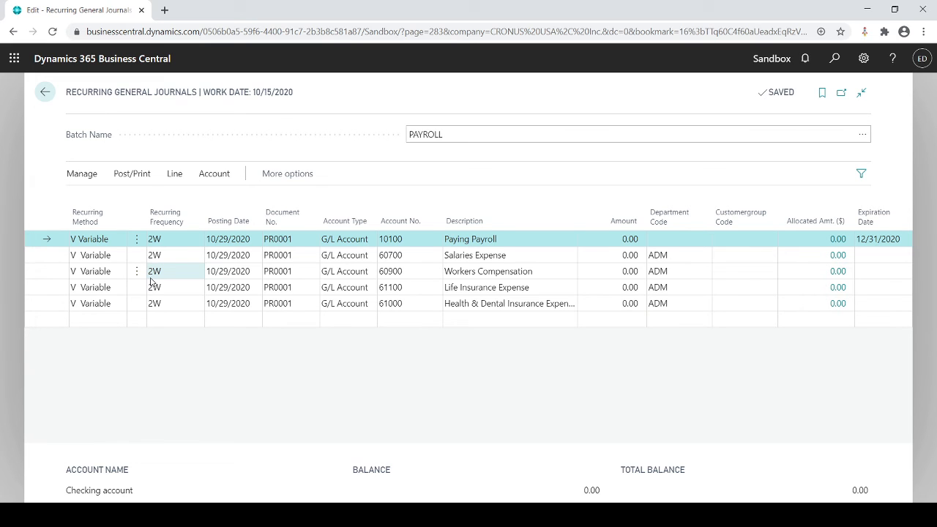
Step: Switch to the DEFAULT journal batch and set its first line's recurring method to RV Reversing
{"action": "left_click", "coordinate": [863, 134]}
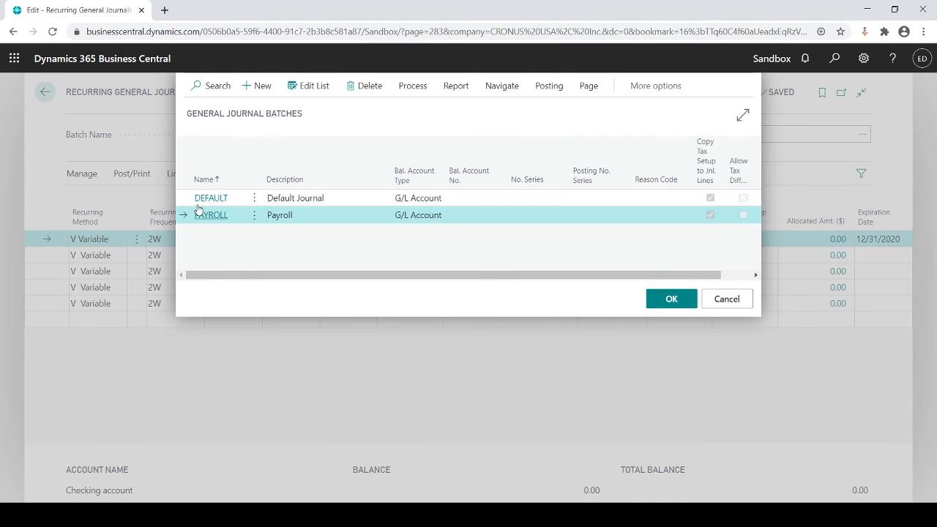
{"action": "double_click", "coordinate": [204, 203]}
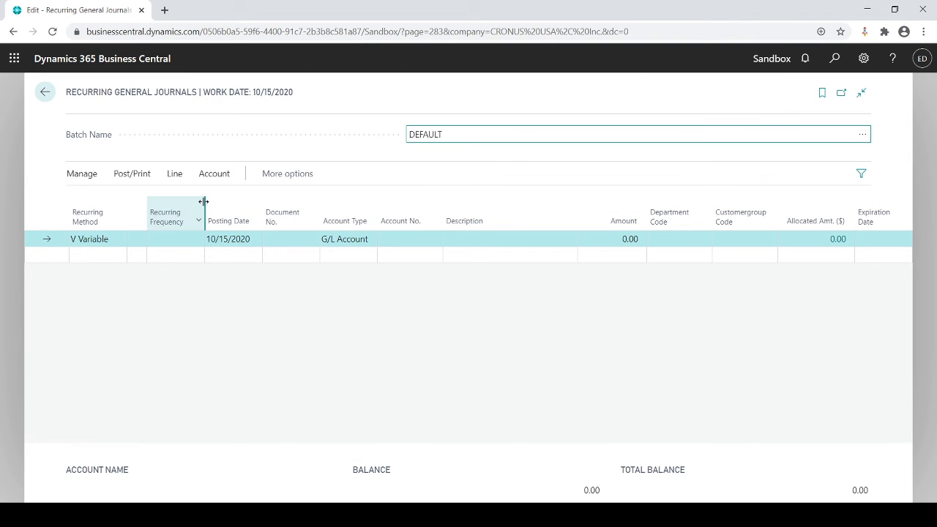
{"action": "left_click", "coordinate": [101, 243]}
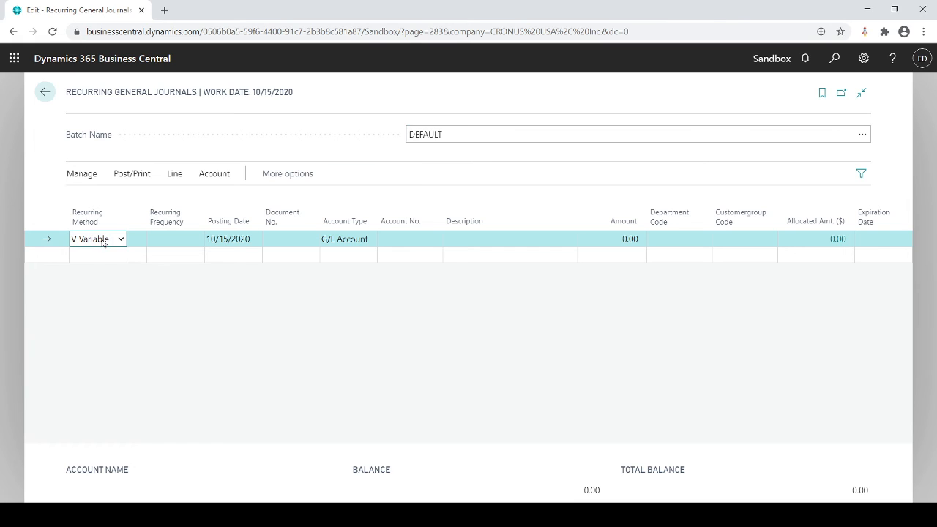
{"action": "left_click", "coordinate": [104, 302]}
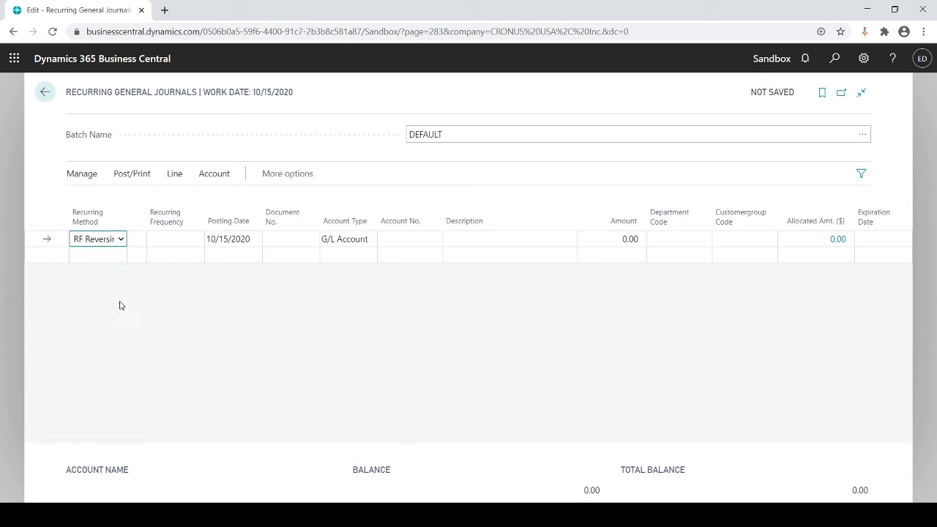
{"action": "left_click", "coordinate": [119, 314]}
Step: Set the first line's recurring frequency to 1D+CM
{"action": "left_click", "coordinate": [178, 241]}
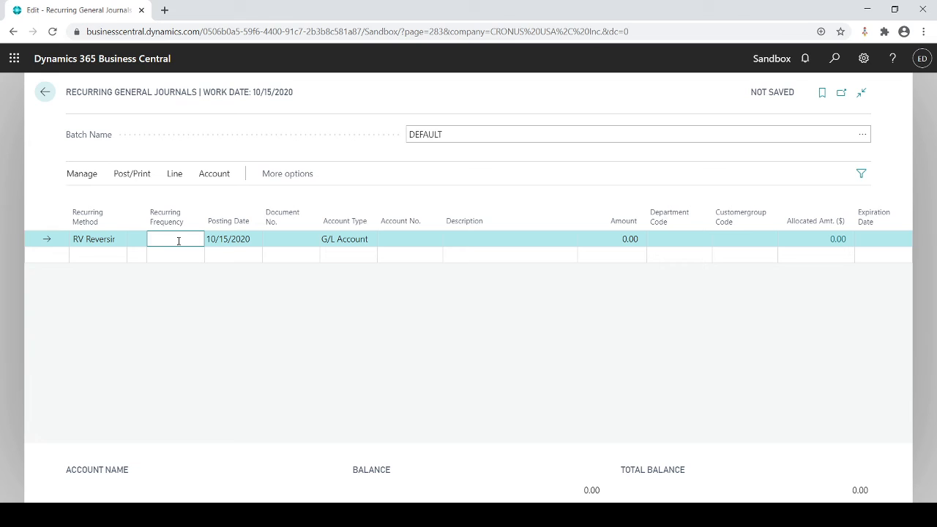
{"action": "type", "text": "1D"}
{"action": "type", "text": "+cm"}
{"action": "key", "text": "Tab"}
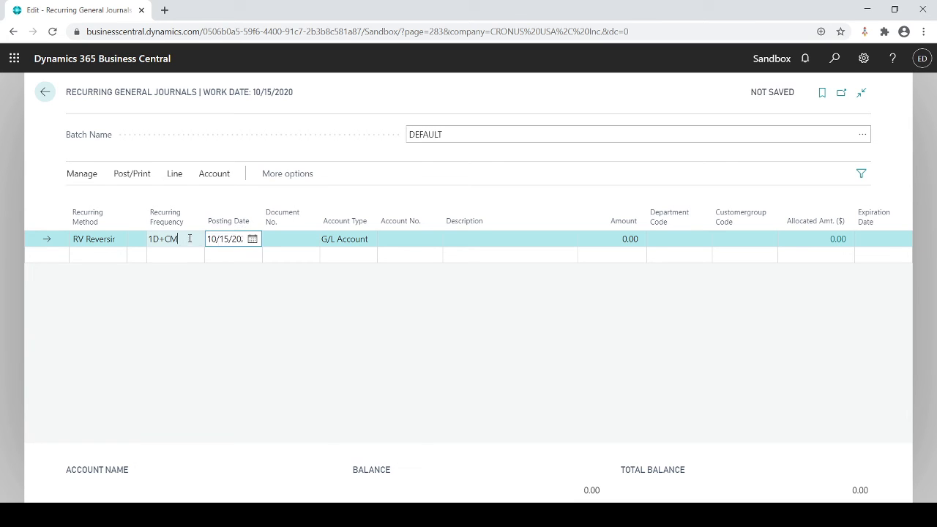
{"action": "left_click_drag", "start_coordinate": [180, 239], "coordinate": [149, 239]}
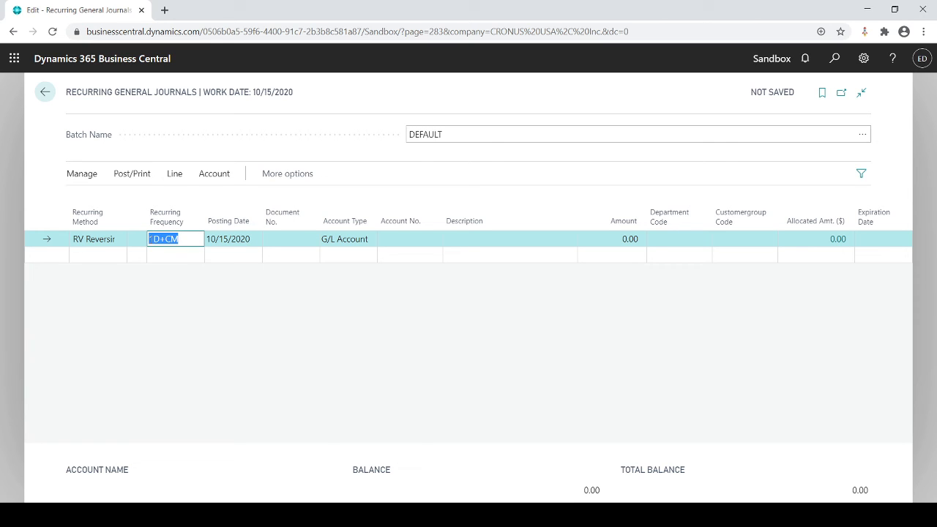
{"action": "key", "text": "Tab"}
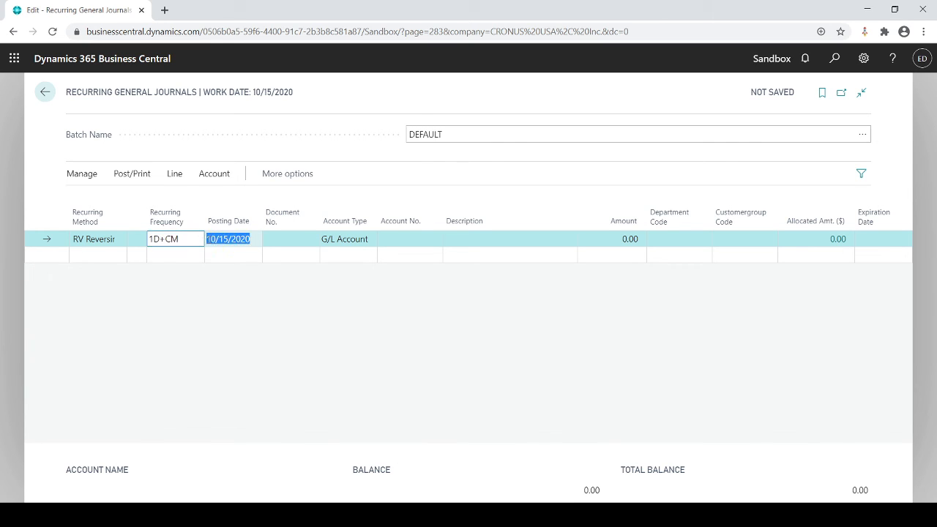
Step: Give the first line the posting date 10/30/2020 and document number 123
{"action": "type", "text": "10"}
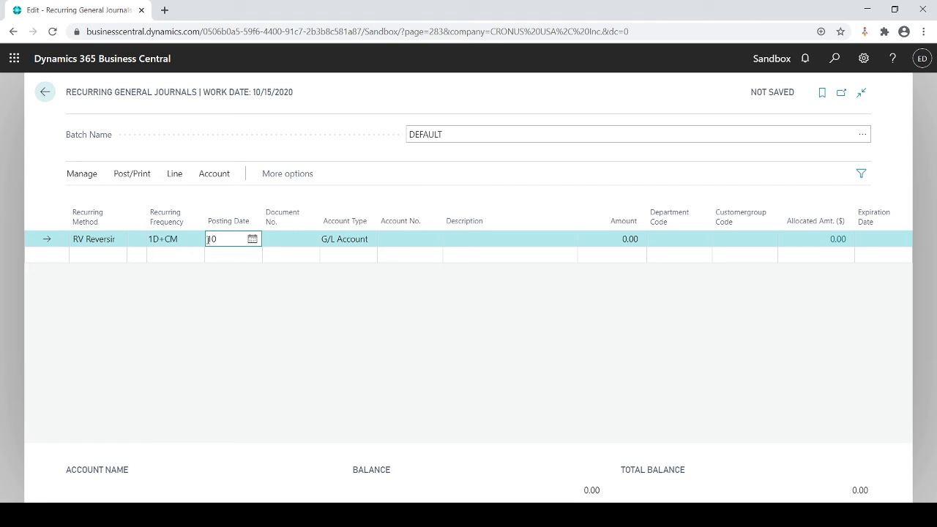
{"action": "type", "text": "/30"}
{"action": "key", "text": "Tab"}
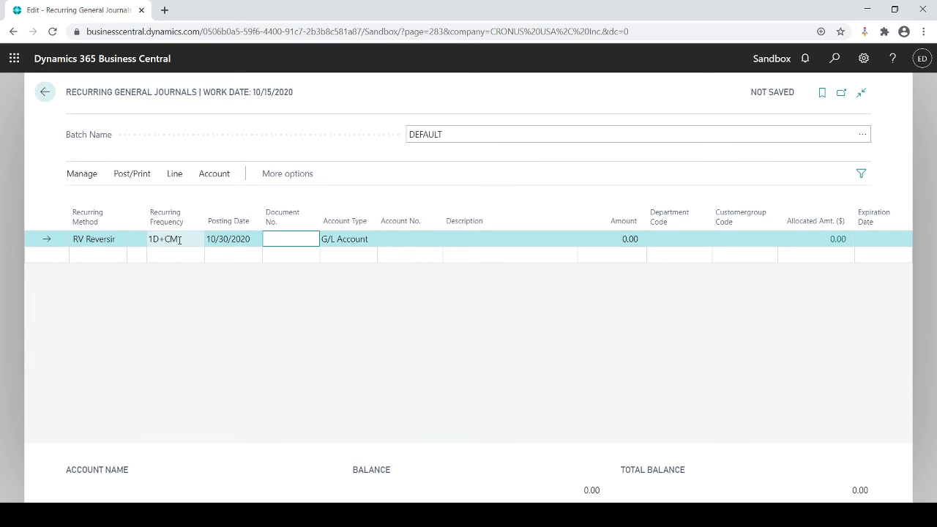
{"action": "type", "text": "3"}
{"action": "key", "text": "Tab"}
{"action": "key", "text": "Tab"}
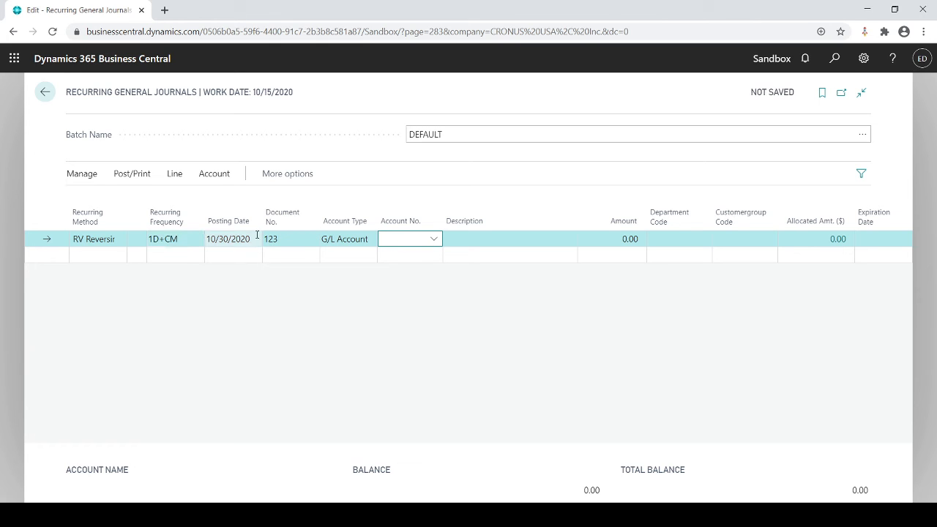
Step: Assign the Accrued Salaries & Wages G/L account to the first line
{"action": "left_click", "coordinate": [435, 240]}
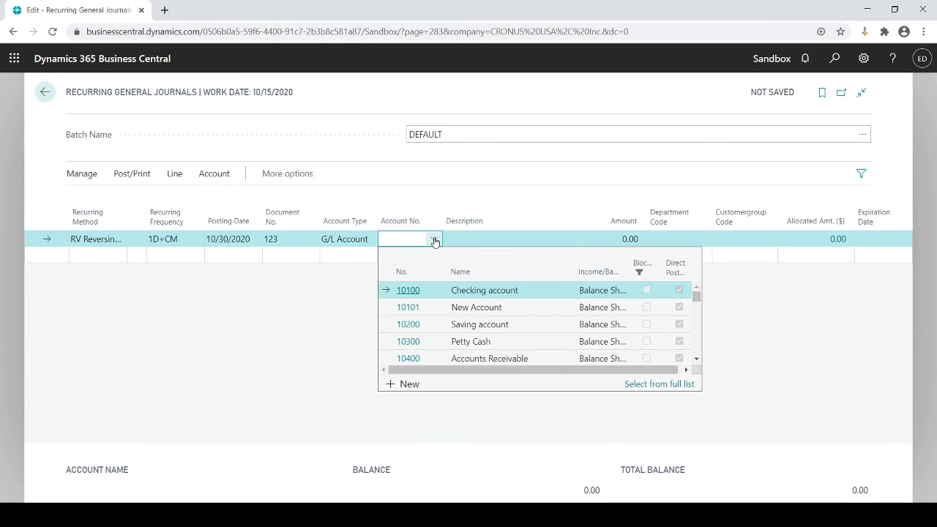
{"action": "scroll", "coordinate": [527, 315], "scroll_direction": "down", "scroll_amount": 5}
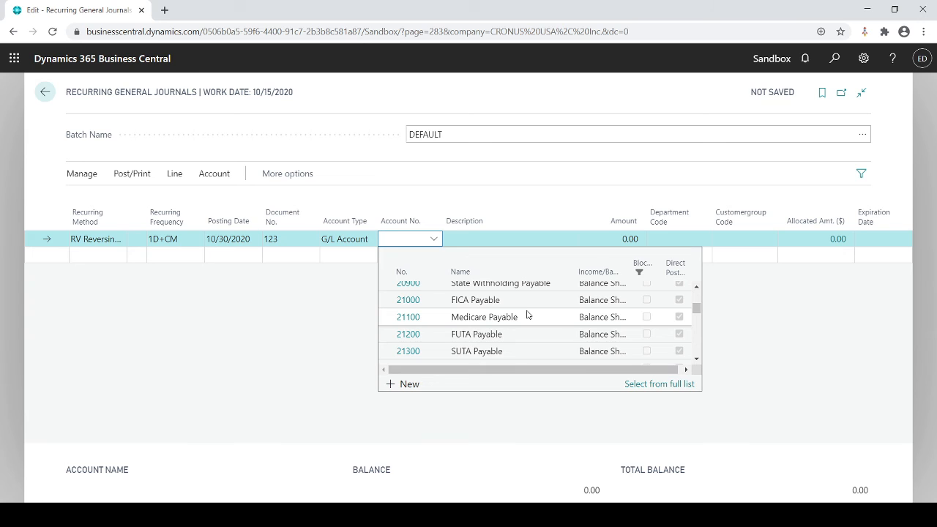
{"action": "scroll", "coordinate": [527, 315], "scroll_direction": "up", "scroll_amount": 2}
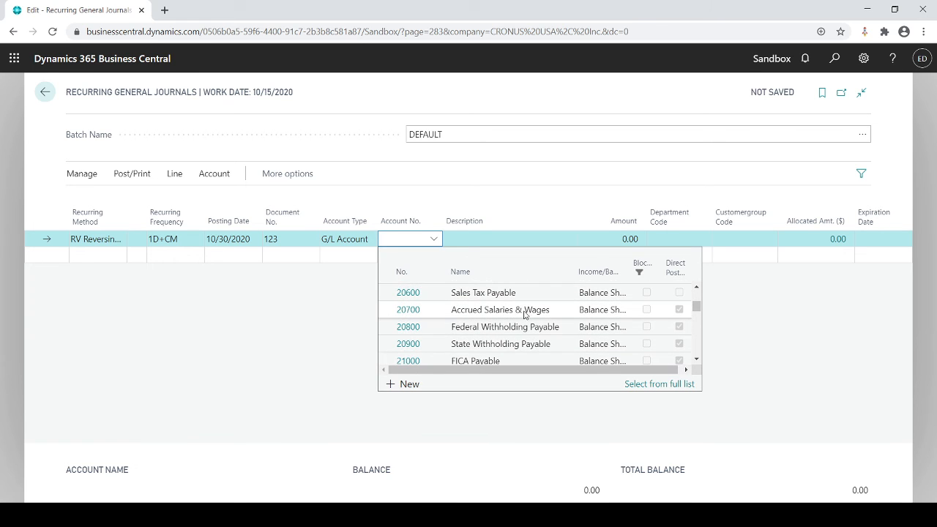
{"action": "left_click", "coordinate": [524, 315]}
{"action": "key", "text": "Tab"}
{"action": "key", "text": "Tab"}
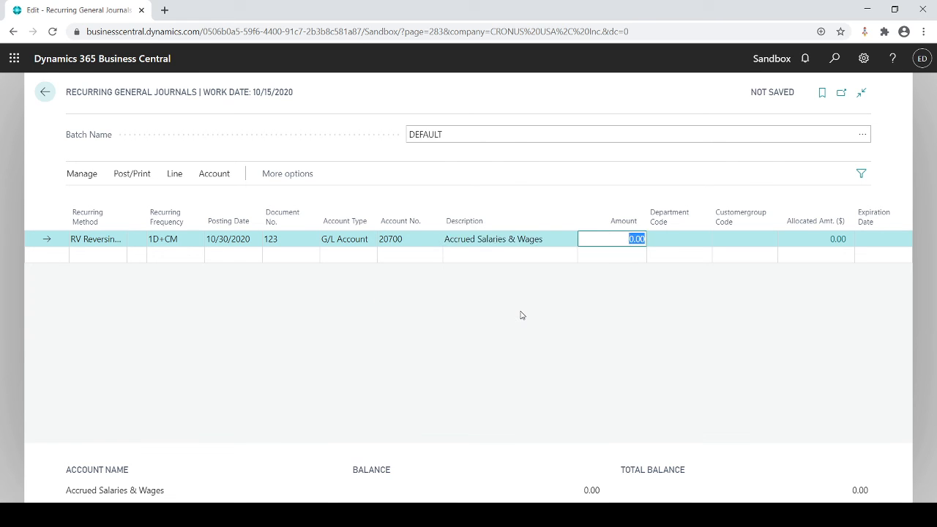
Step: Set the Accrued Salaries & Wages line's amount to -20,000 and its department code to SALES
{"action": "type", "text": "20"}
{"action": "type", "text": "20000"}
{"action": "key", "text": "Tab"}
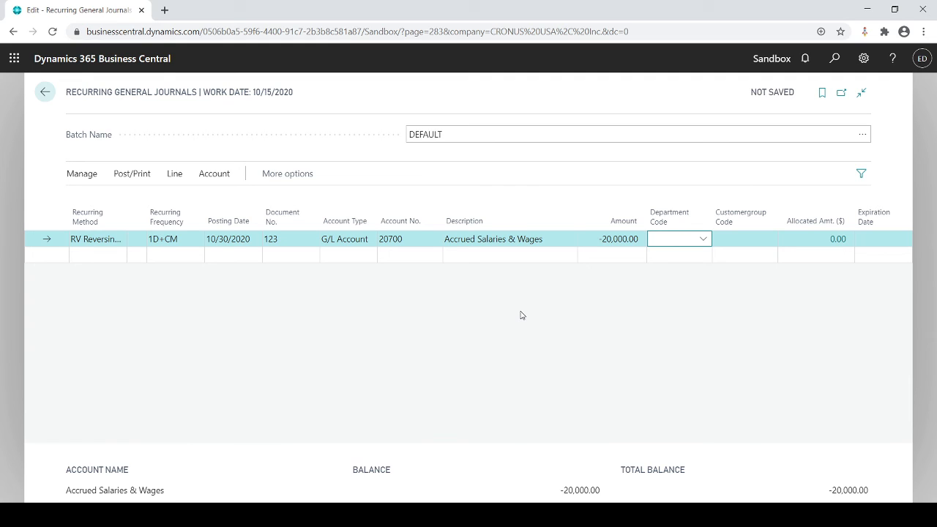
{"action": "type", "text": "s"}
{"action": "key", "text": "Tab"}
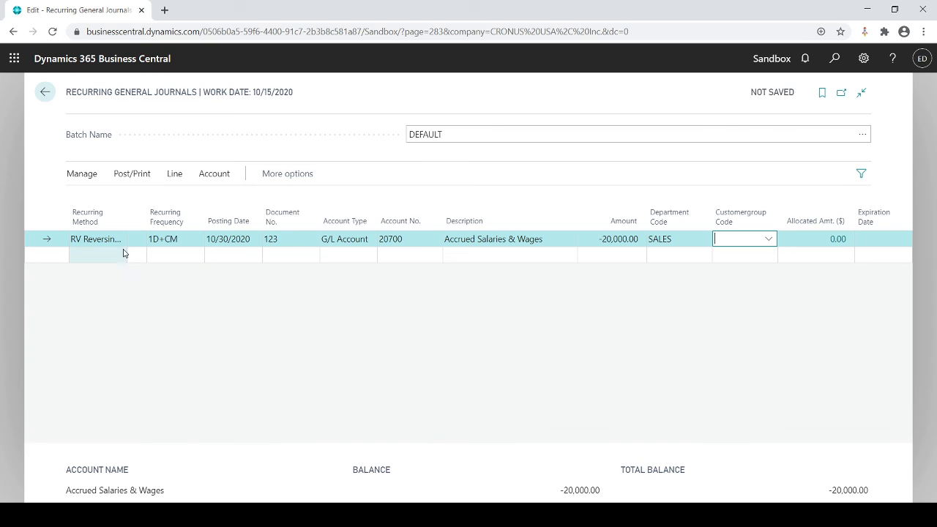
Step: Add a second RV Reversing line with the recurring frequency 1D+CM, keeping the suggested posting date and document number
{"action": "left_click", "coordinate": [106, 254]}
{"action": "left_click", "coordinate": [172, 253]}
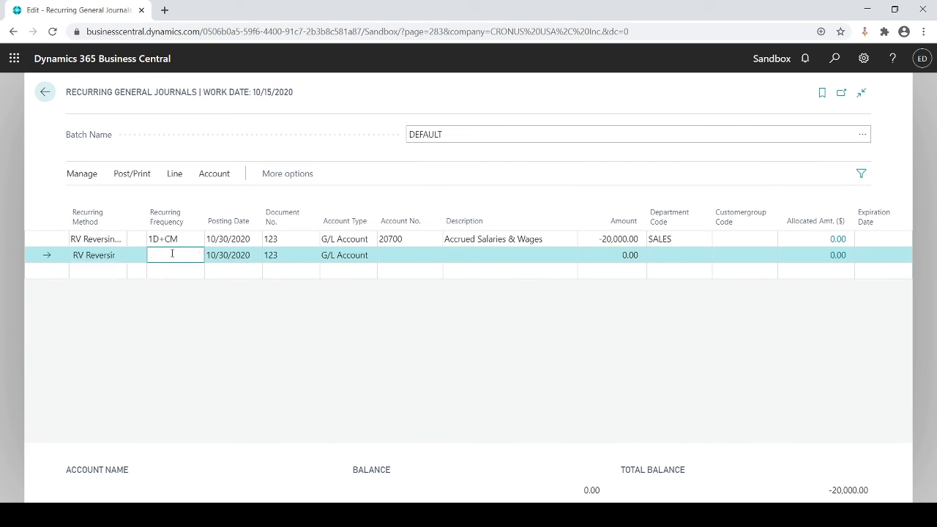
{"action": "type", "text": "1d+cm"}
{"action": "key", "text": "Tab"}
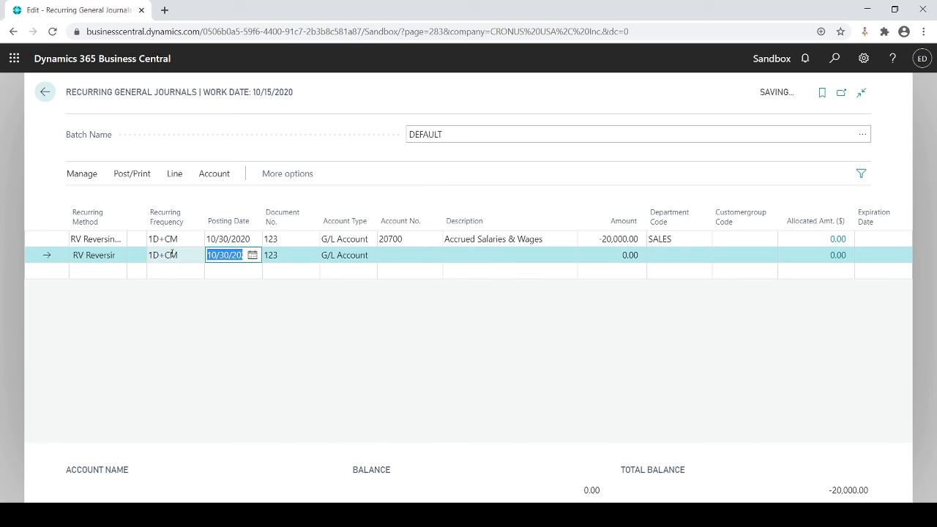
{"action": "key", "text": "Tab"}
{"action": "key", "text": "Tab"}
{"action": "key", "text": "Tab"}
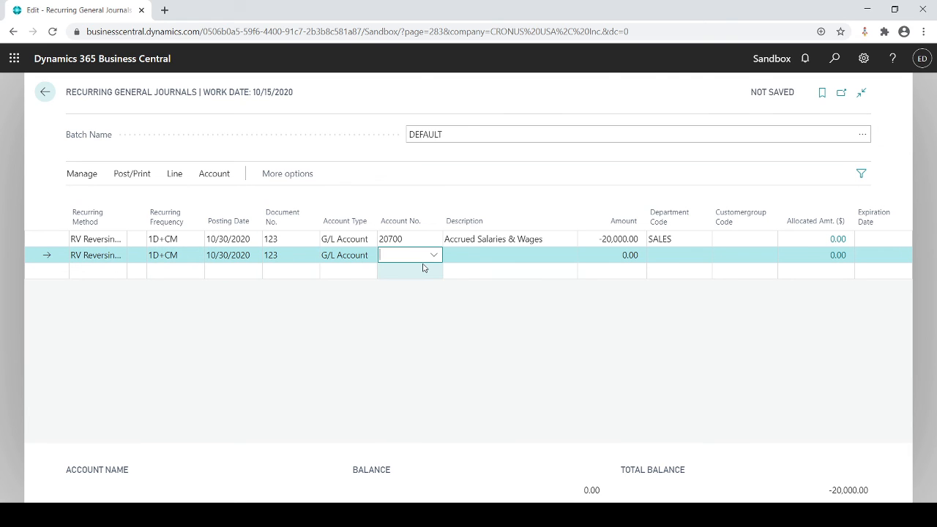
Step: Assign the Salaries Expense G/L account to the second line with an amount of 20,000
{"action": "type", "text": "salar"}
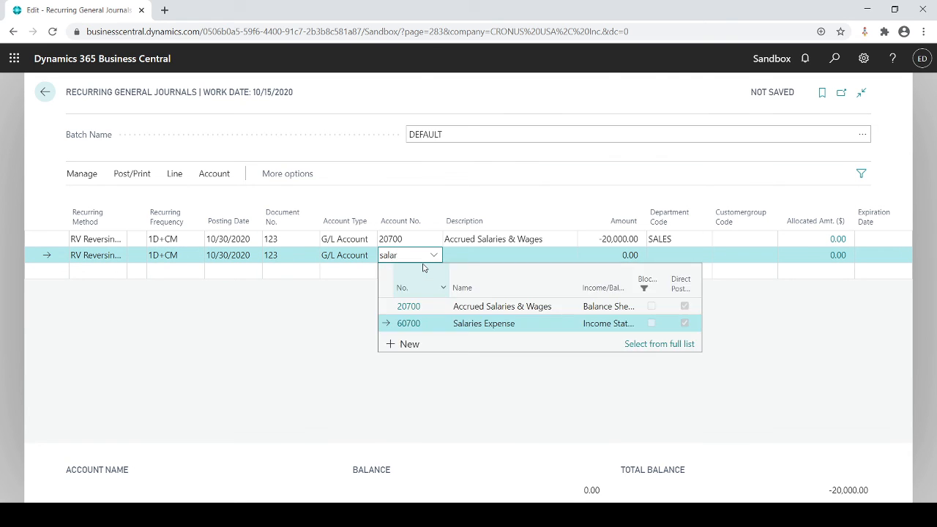
{"action": "left_click", "coordinate": [458, 324]}
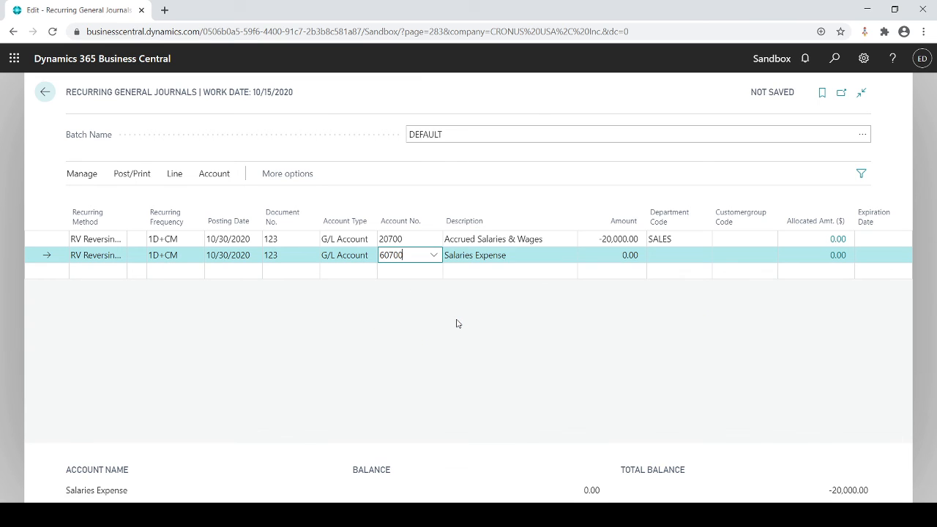
{"action": "key", "text": "Tab"}
{"action": "key", "text": "Tab"}
{"action": "type", "text": "20000"}
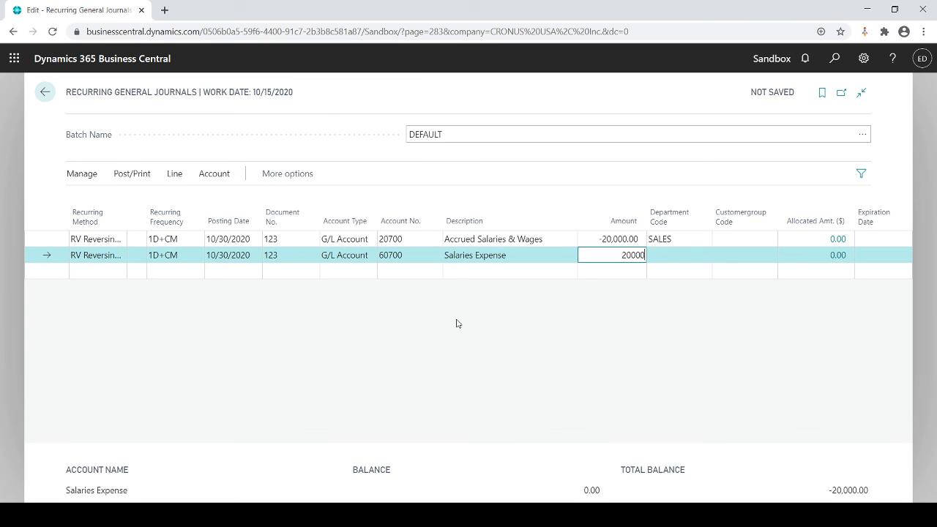
Step: Set the Salaries Expense line's department code to SALES
{"action": "key", "text": "Tab"}
{"action": "type", "text": "ADM"}
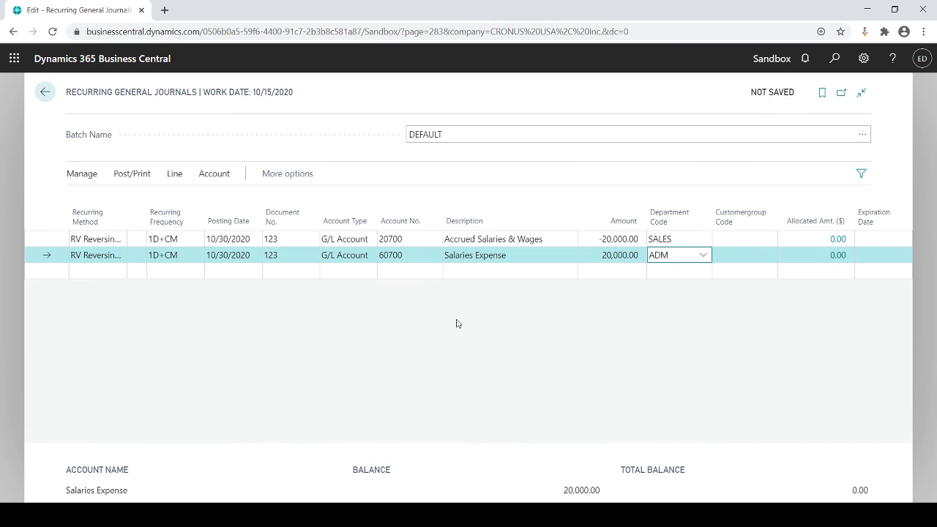
{"action": "key", "text": "BackSpace"}
{"action": "key", "text": "BackSpace"}
{"action": "key", "text": "BackSpace"}
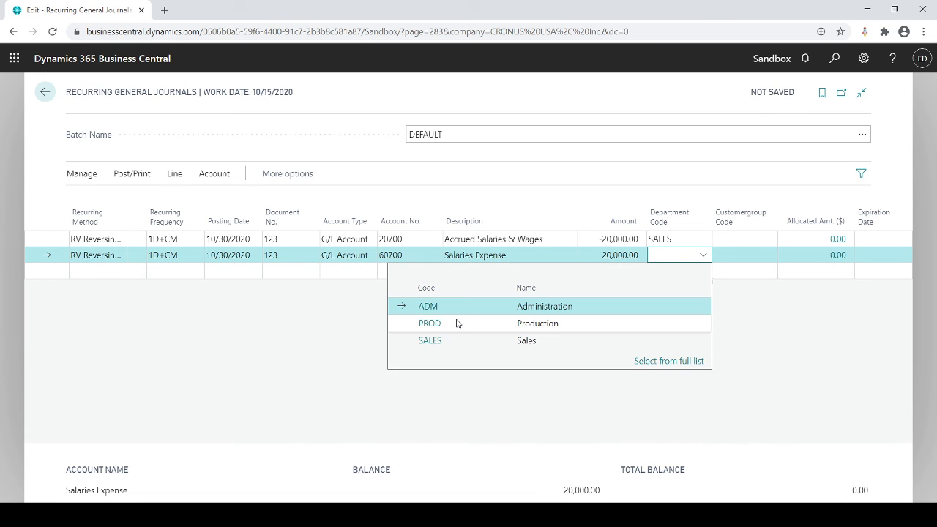
{"action": "type", "text": "sal"}
{"action": "key", "text": "Tab"}
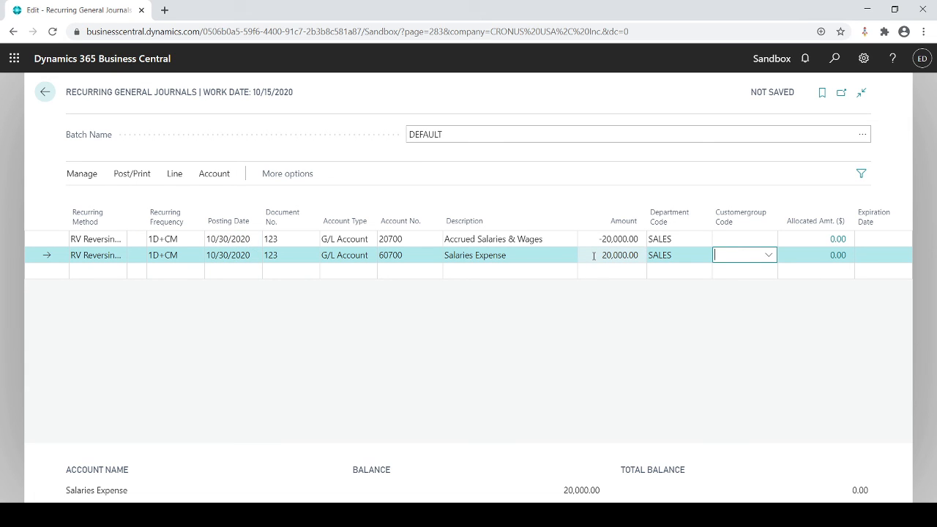
Step: Try to preview the posting of the DEFAULT batch lines dated 10/30/2020 while the work date is 10/15/2020
{"action": "left_click", "coordinate": [137, 176]}
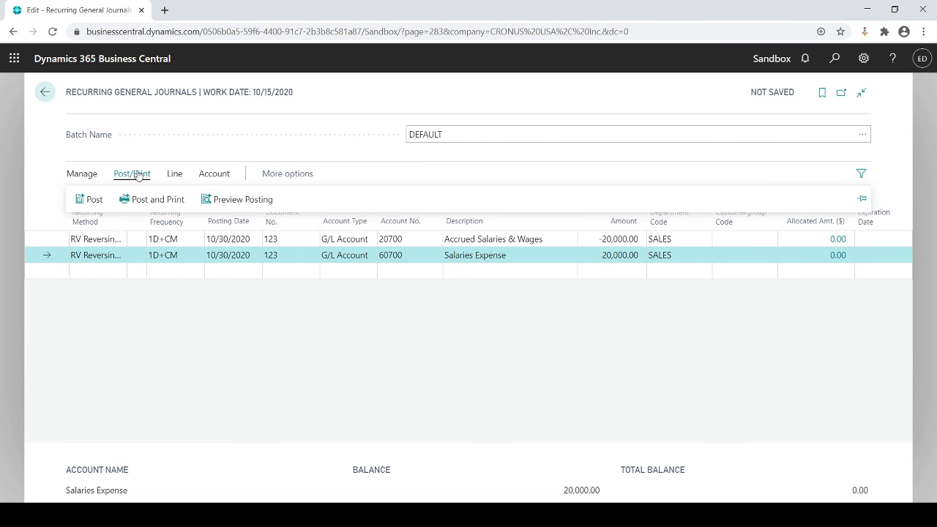
{"action": "left_click", "coordinate": [247, 200]}
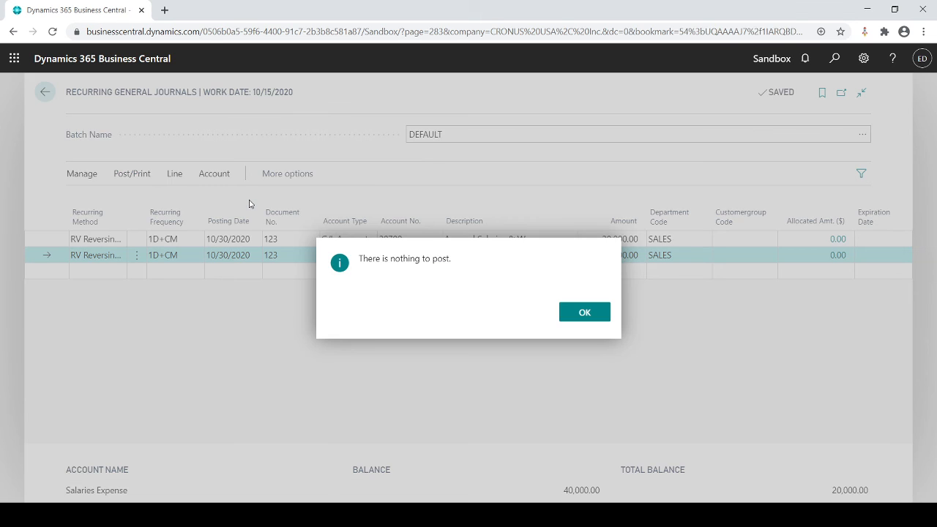
{"action": "left_click", "coordinate": [565, 320]}
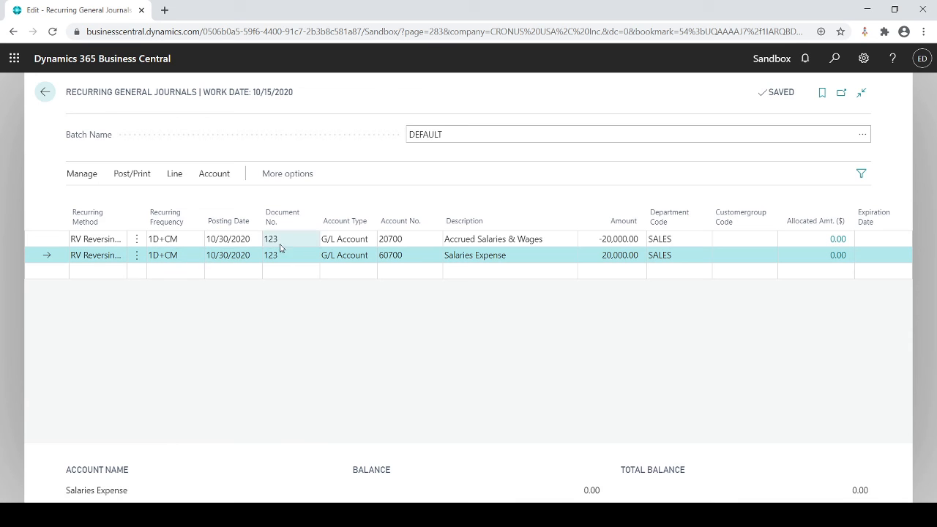
Step: Set the posting date of both the Accrued Salaries & Wages and Salaries Expense journal lines to 9/30/2020
{"action": "left_click", "coordinate": [249, 244]}
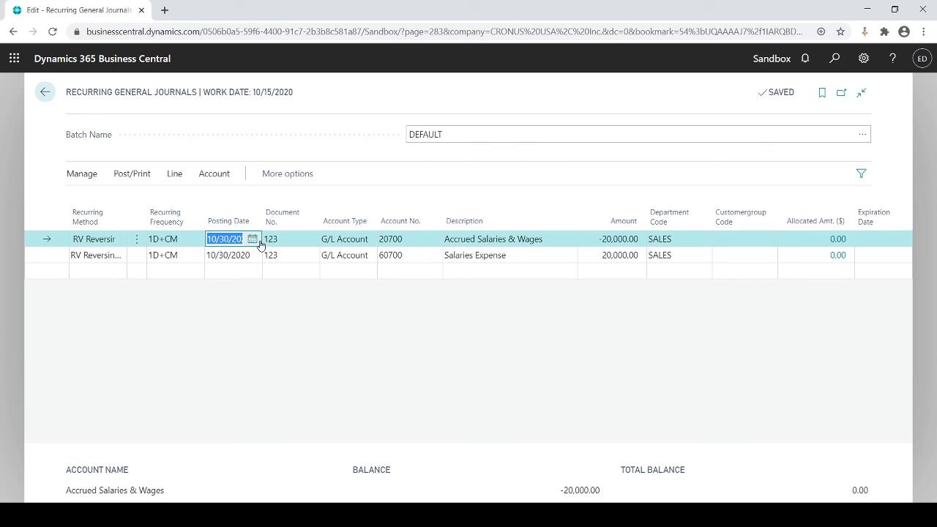
{"action": "type", "text": "09"}
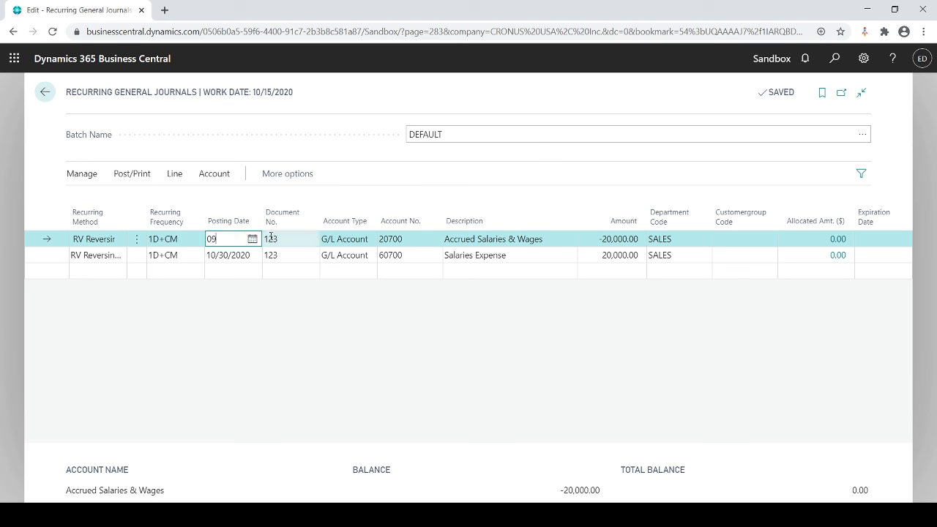
{"action": "type", "text": "30"}
{"action": "key", "text": "Tab"}
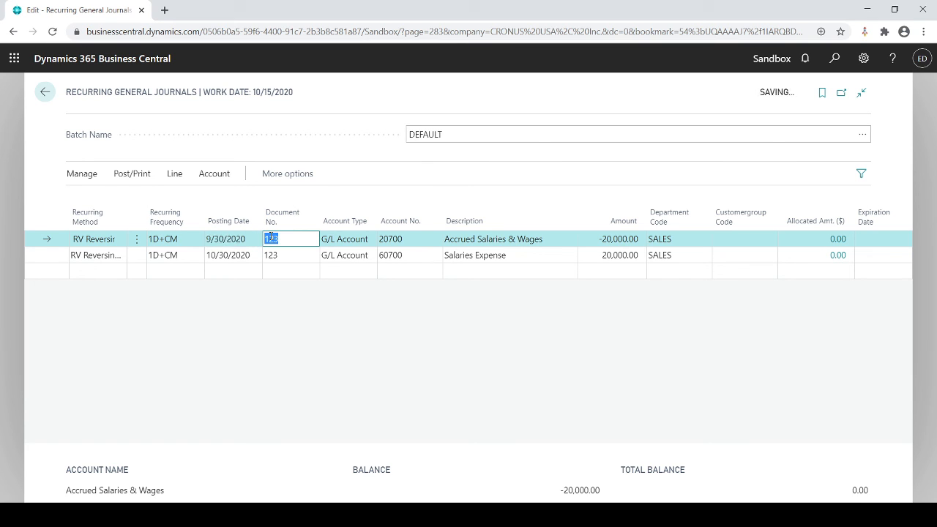
{"action": "left_click", "coordinate": [257, 259]}
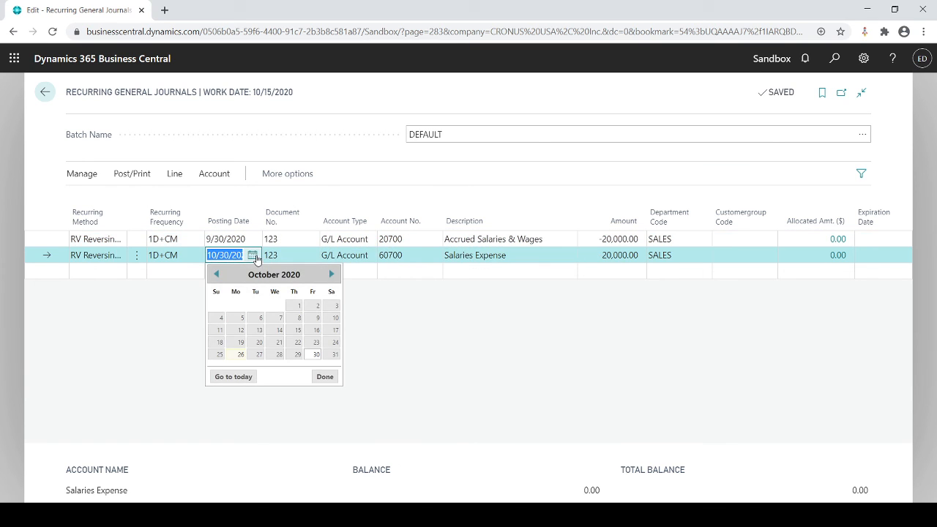
{"action": "type", "text": "0930"}
{"action": "key", "text": "Tab"}
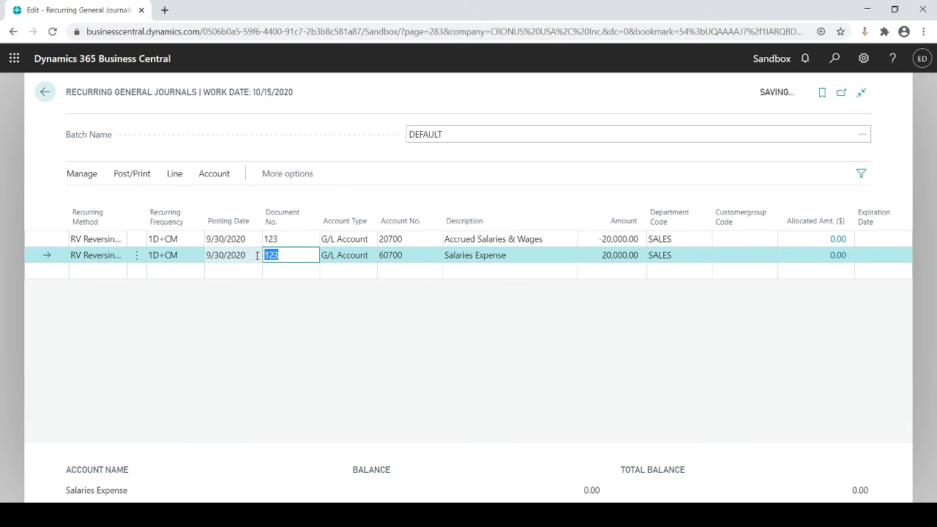
Step: Preview the posting of the DEFAULT batch and examine the G/L entries it would create, including the reversing ones
{"action": "left_click", "coordinate": [134, 176]}
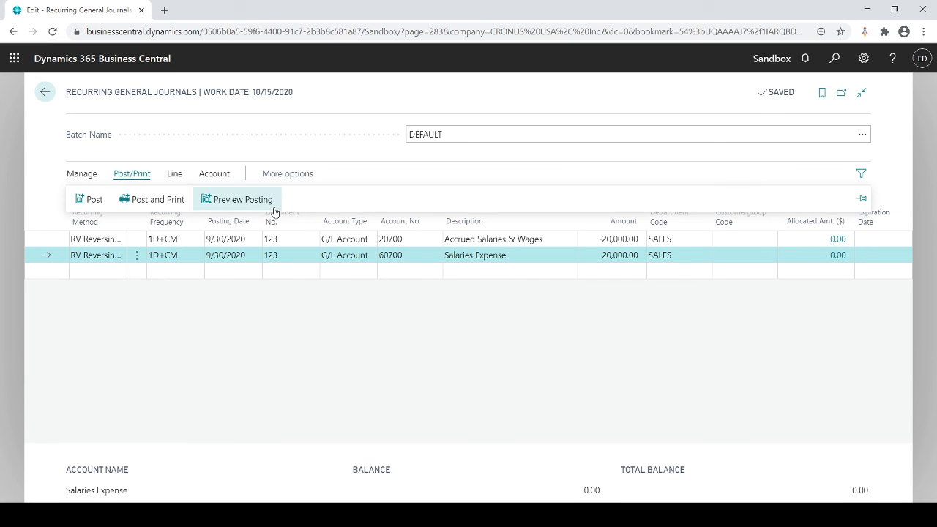
{"action": "left_click", "coordinate": [265, 203]}
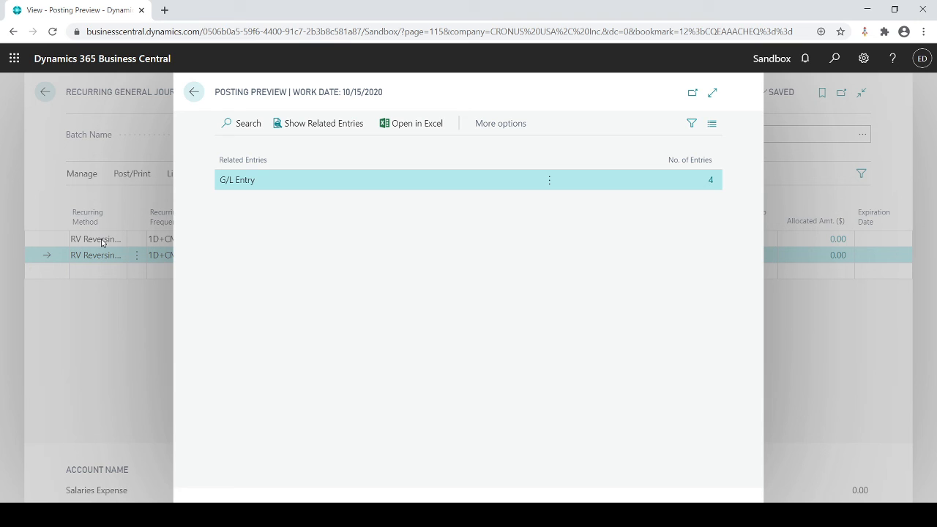
{"action": "left_click", "coordinate": [710, 181]}
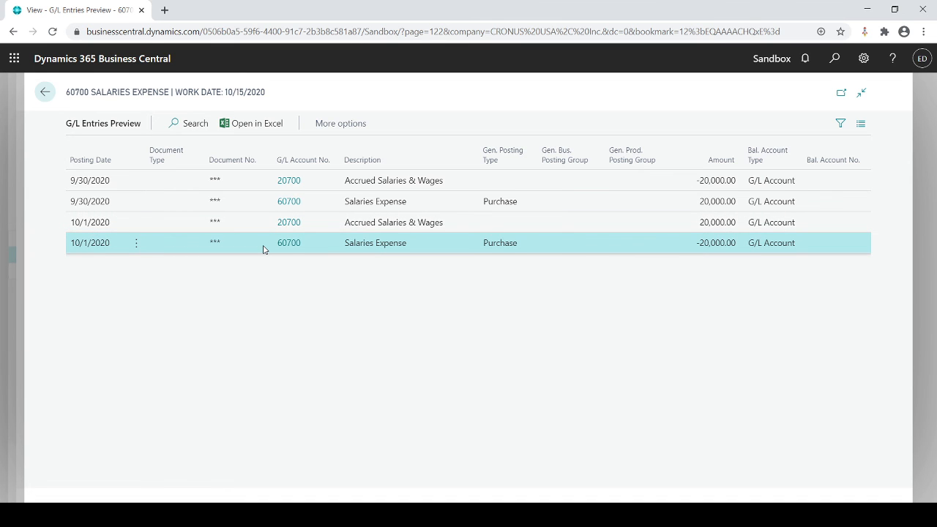
{"action": "key", "text": "Escape"}
{"action": "key", "text": "Escape"}
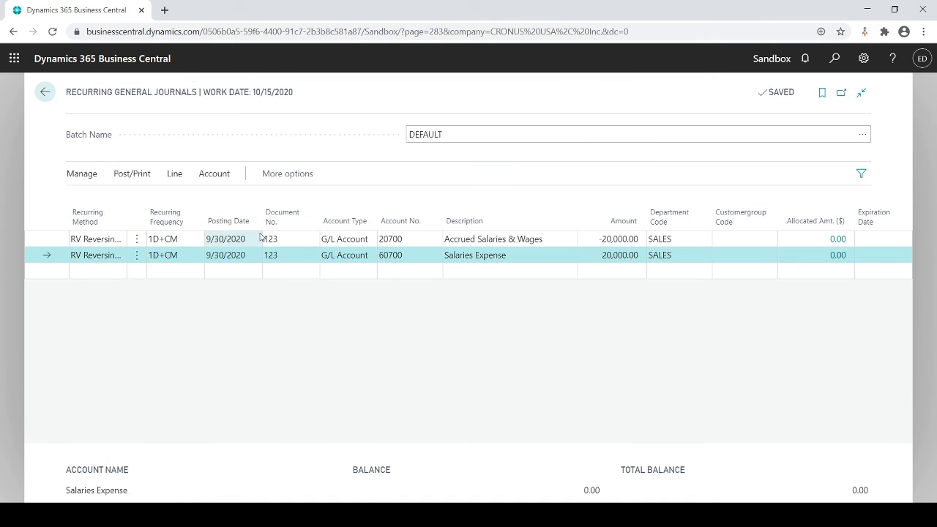
Step: Post the two reversing salary accrual lines of the DEFAULT recurring journal batch
{"action": "left_click", "coordinate": [139, 182]}
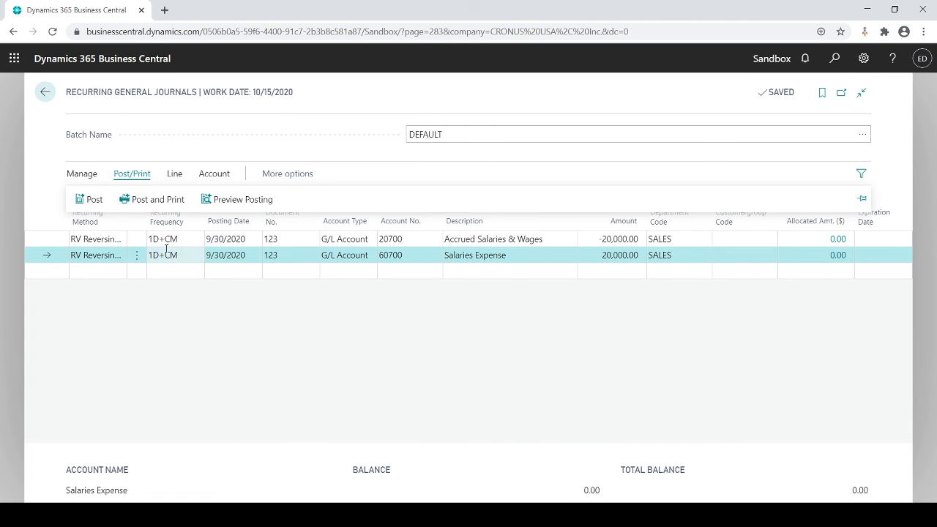
{"action": "left_click", "coordinate": [91, 199]}
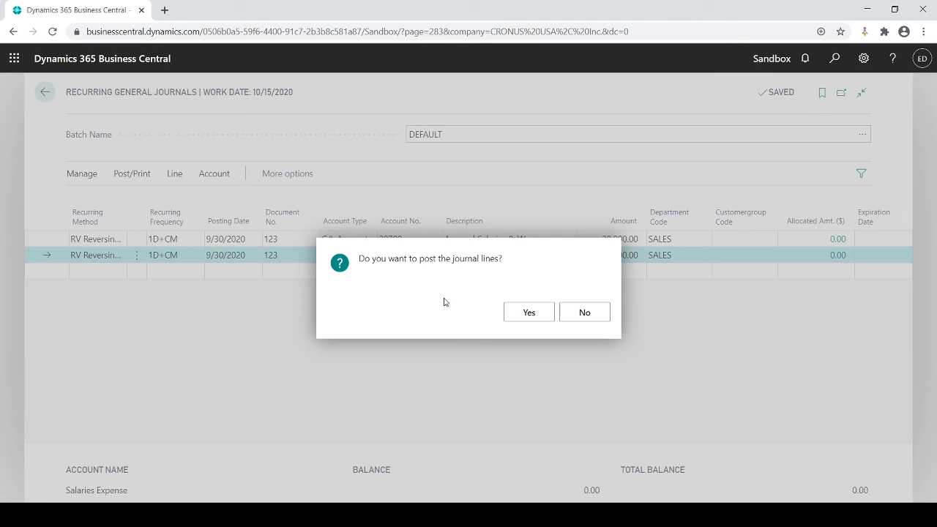
{"action": "left_click", "coordinate": [515, 312]}
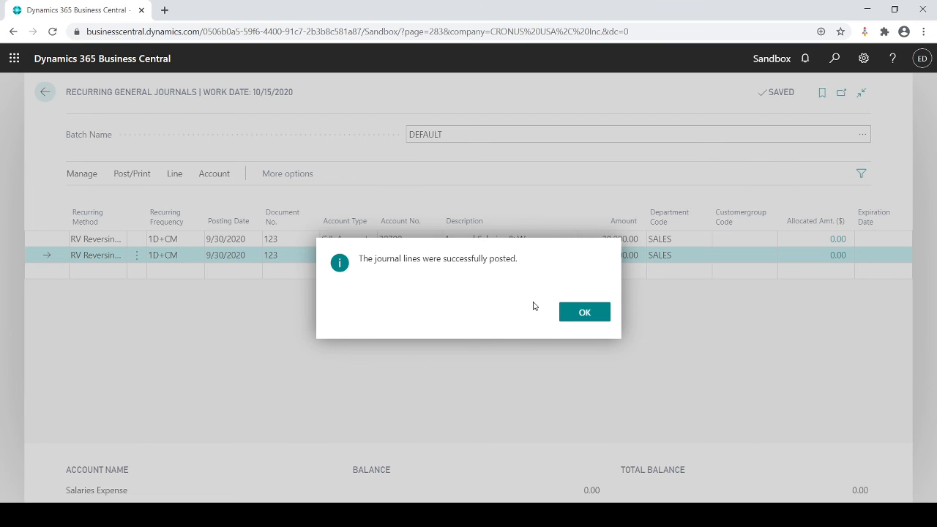
{"action": "left_click", "coordinate": [563, 313]}
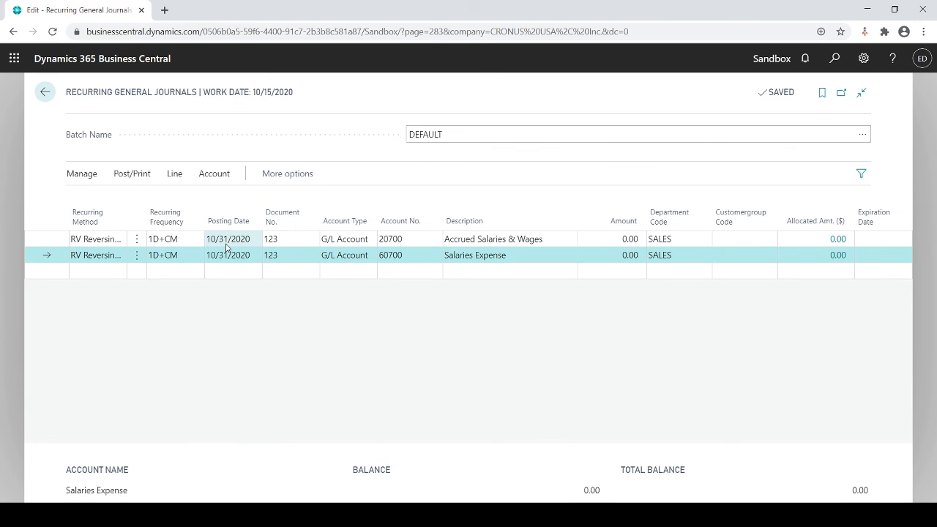
Step: Examine the ledger entries of the Accrued Salaries & Wages account for the posted accrual and its reversal
{"action": "left_click", "coordinate": [603, 241]}
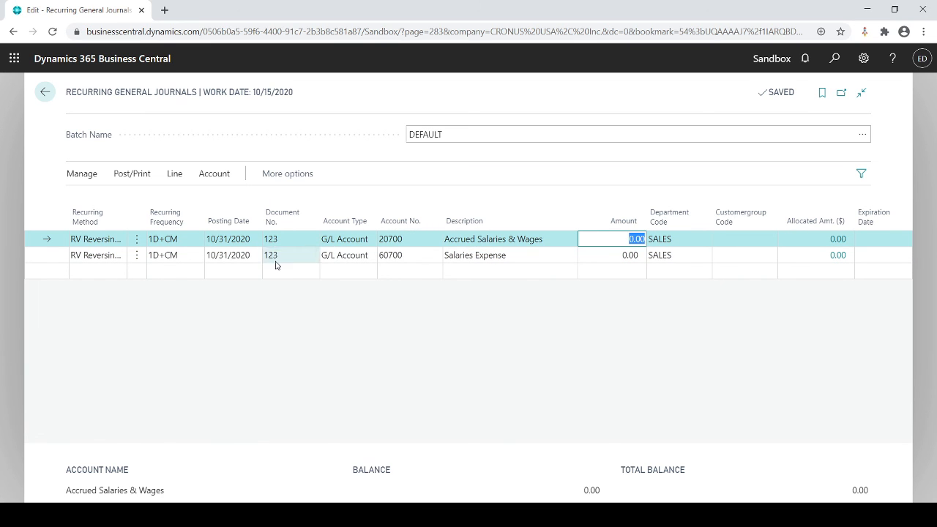
{"action": "left_click", "coordinate": [215, 174]}
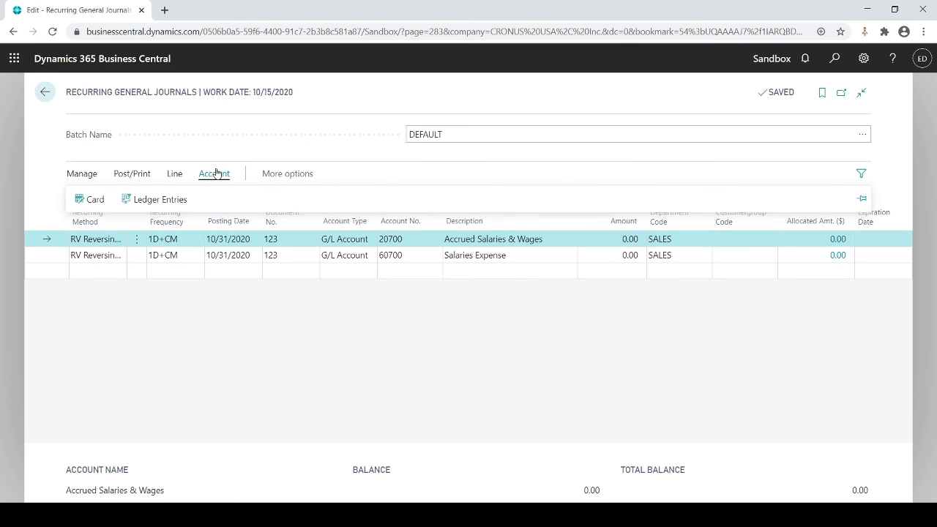
{"action": "left_click", "coordinate": [158, 199]}
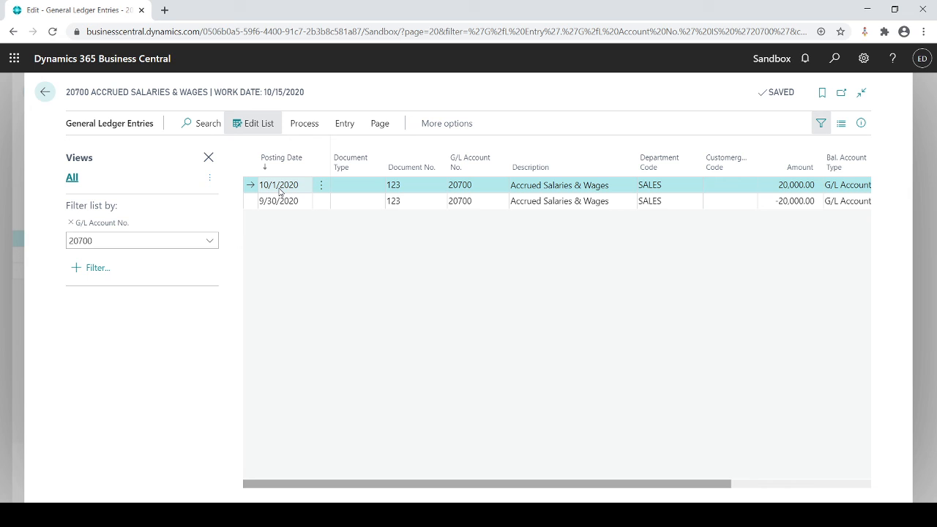
{"action": "key", "text": "Escape"}
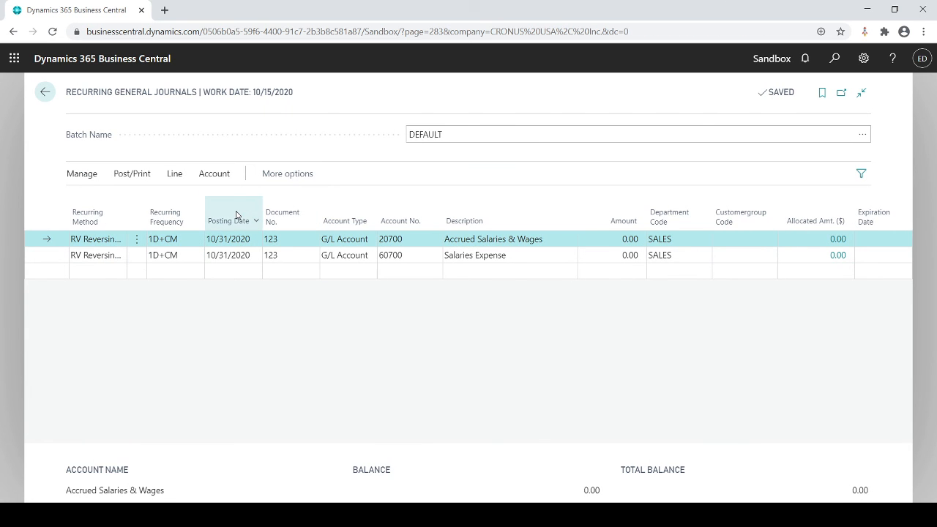
{"action": "mouse_move", "coordinate": [235, 215]}
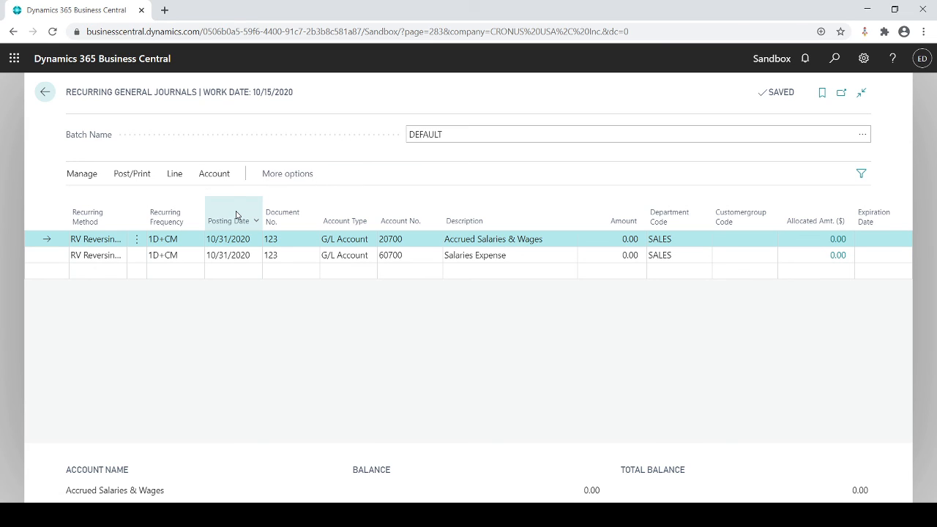